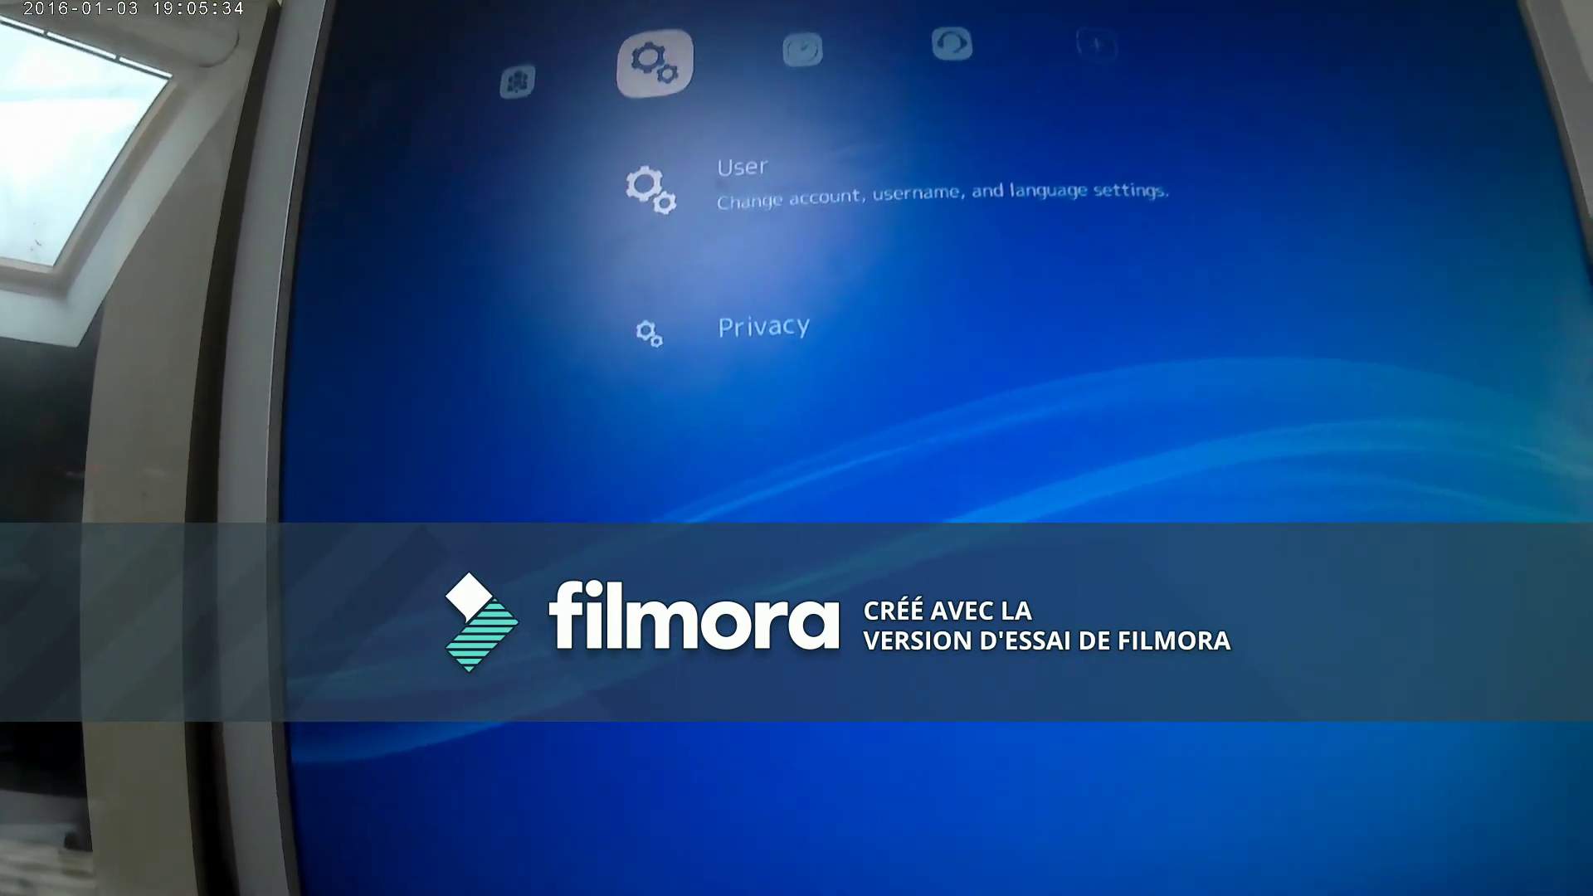
- Go to the interface Language setting in the User settings
{"action": "key", "text": "Return"}
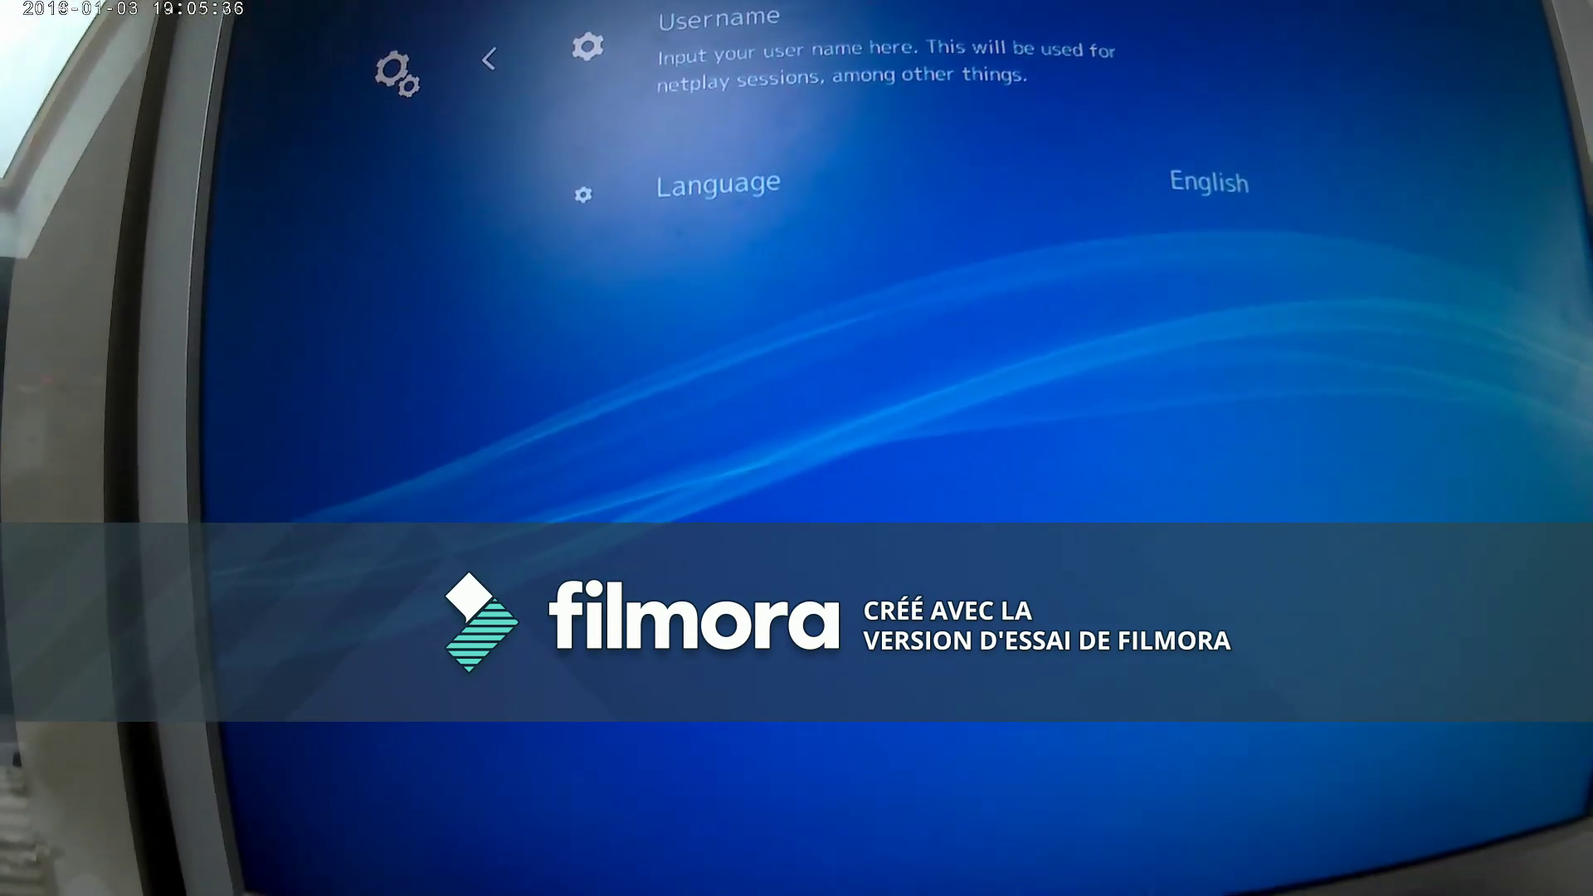
{"action": "key", "text": "Down"}
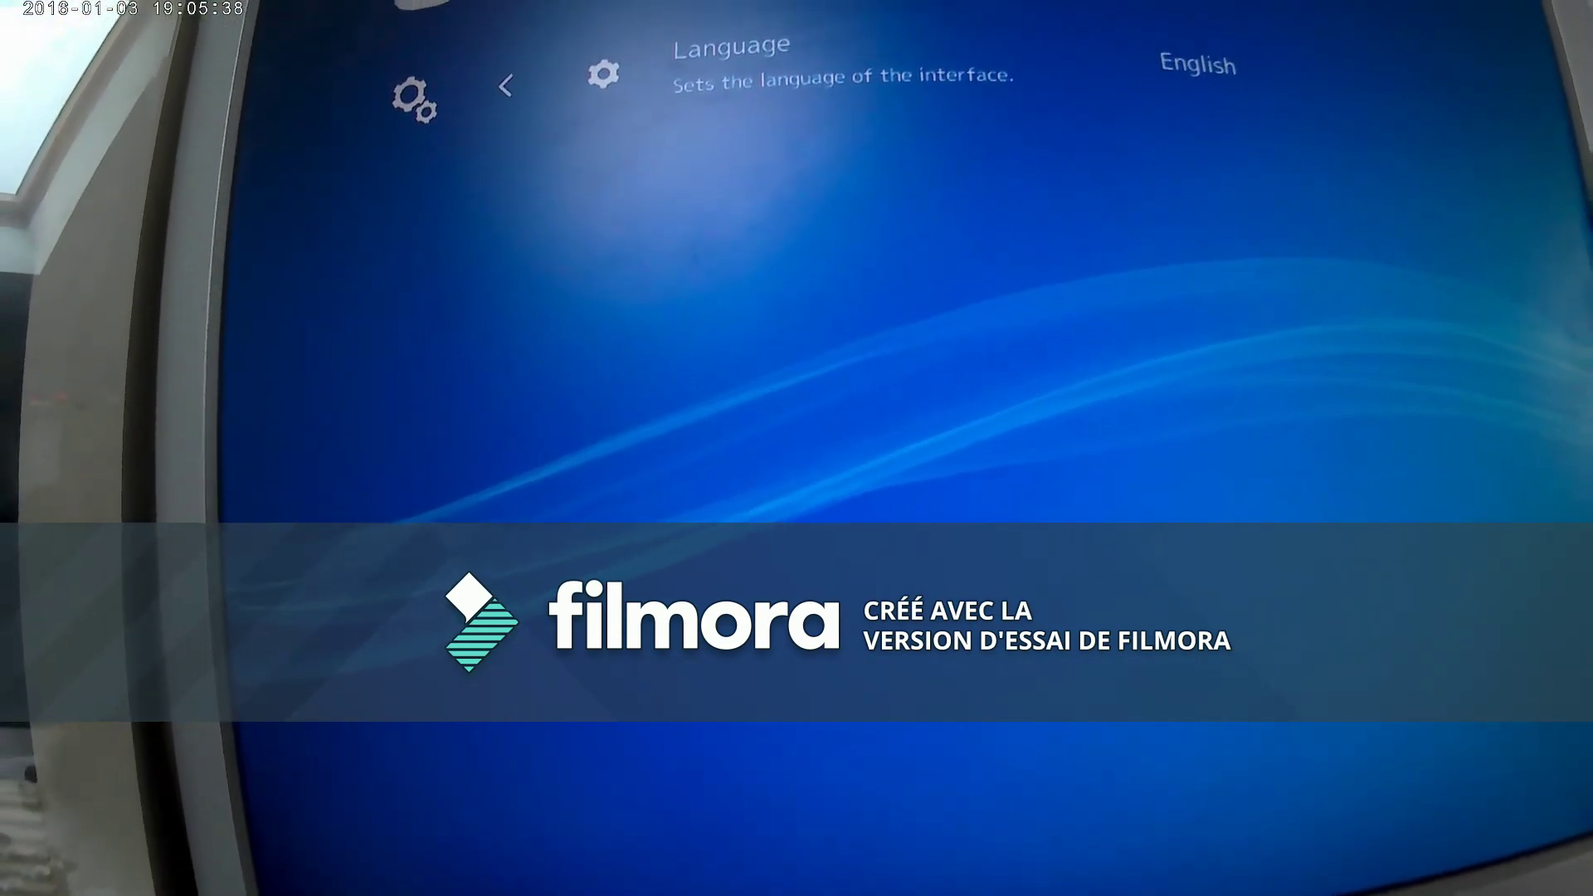
{"action": "key", "text": "Right"}
{"action": "key", "text": "Right"}
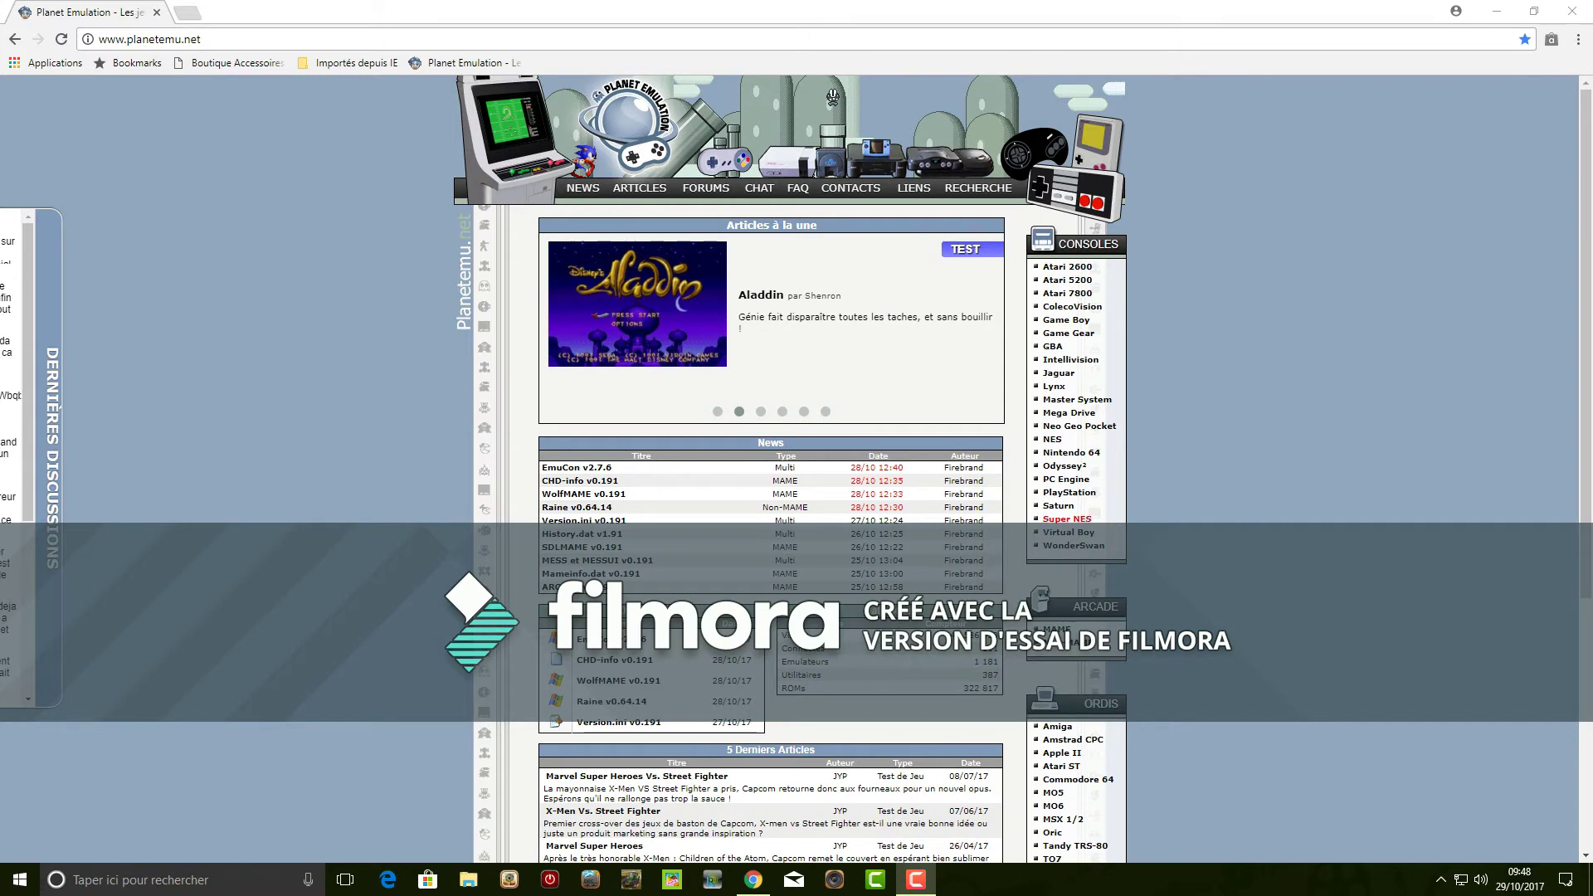
- Browse the Super NES Hacks ROM list on the Planet Emulation website in the browser
{"action": "left_click", "coordinate": [1066, 519]}
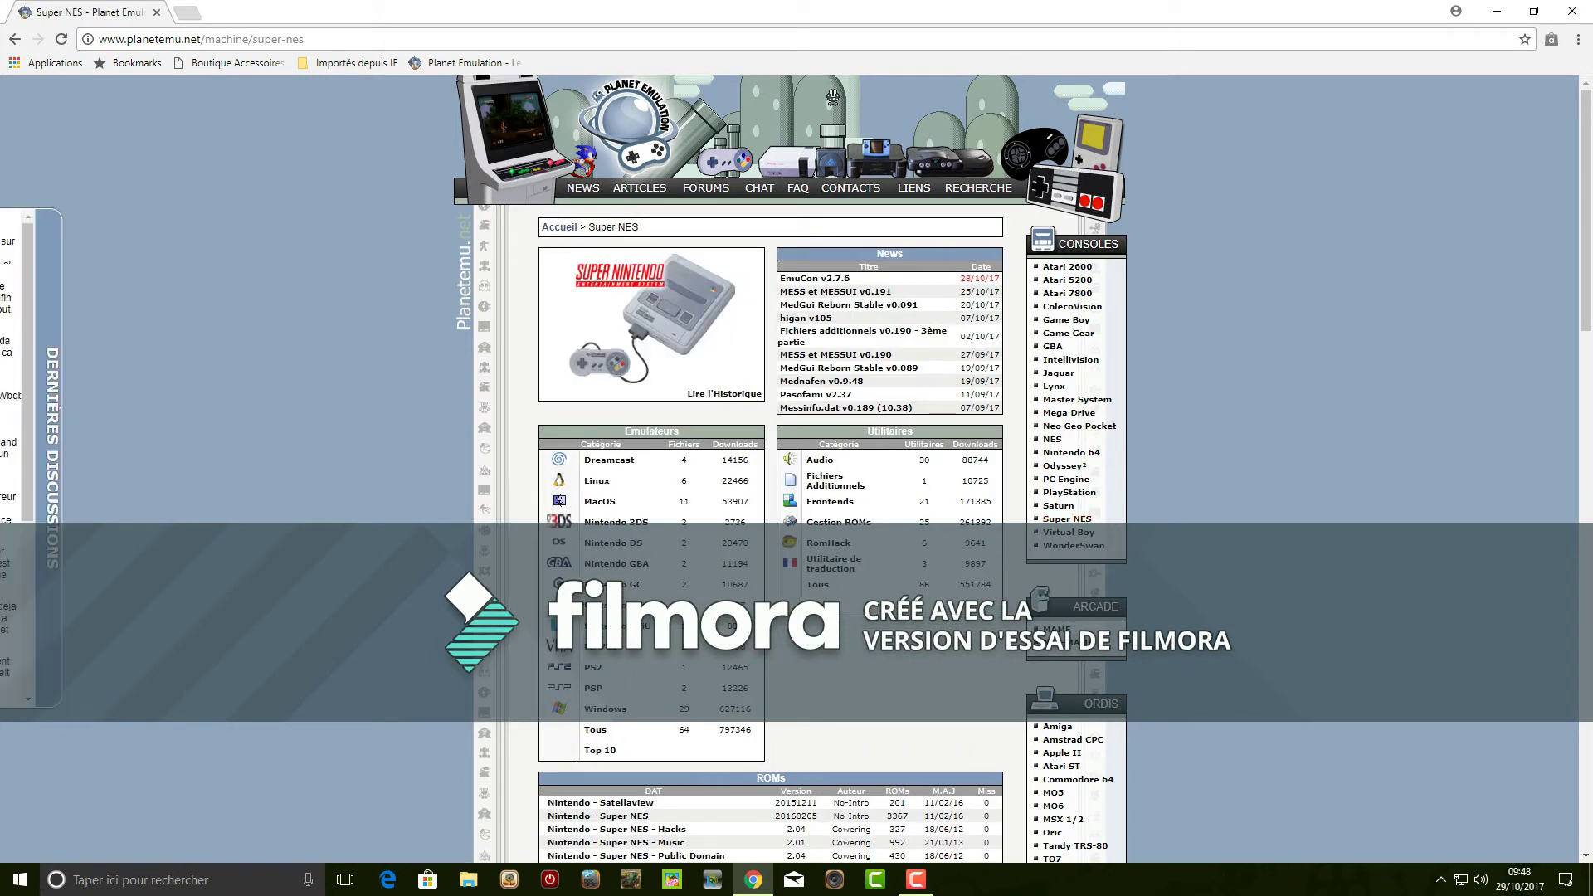
{"action": "left_click", "coordinate": [615, 829]}
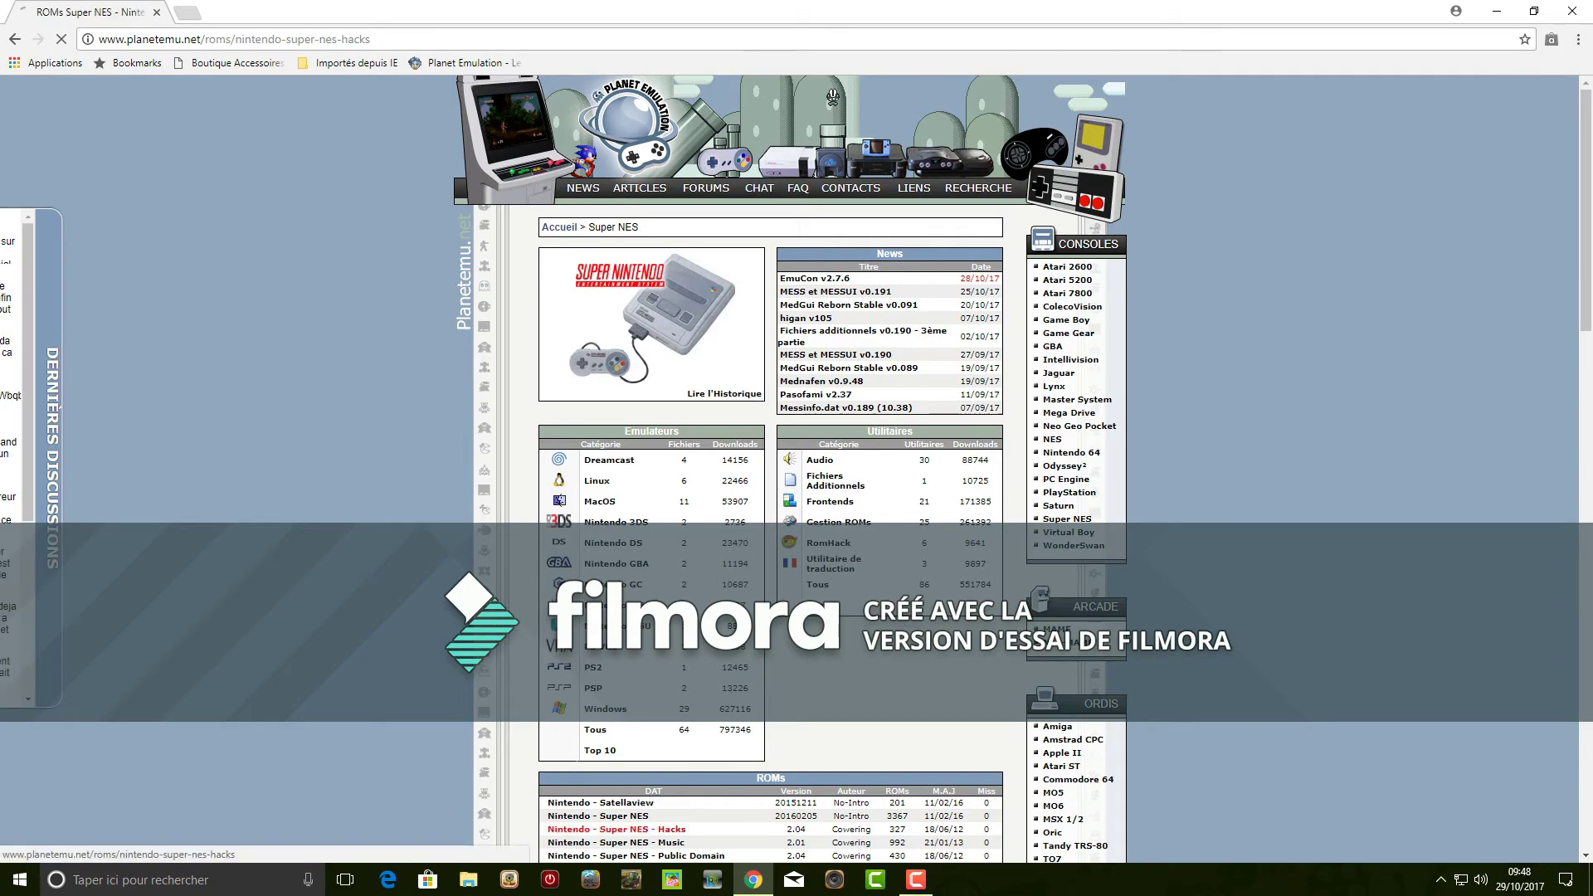
{"action": "scroll", "coordinate": [615, 829], "scroll_direction": "down", "scroll_amount": 7}
{"action": "scroll", "coordinate": [770, 469], "scroll_direction": "down", "scroll_amount": 7}
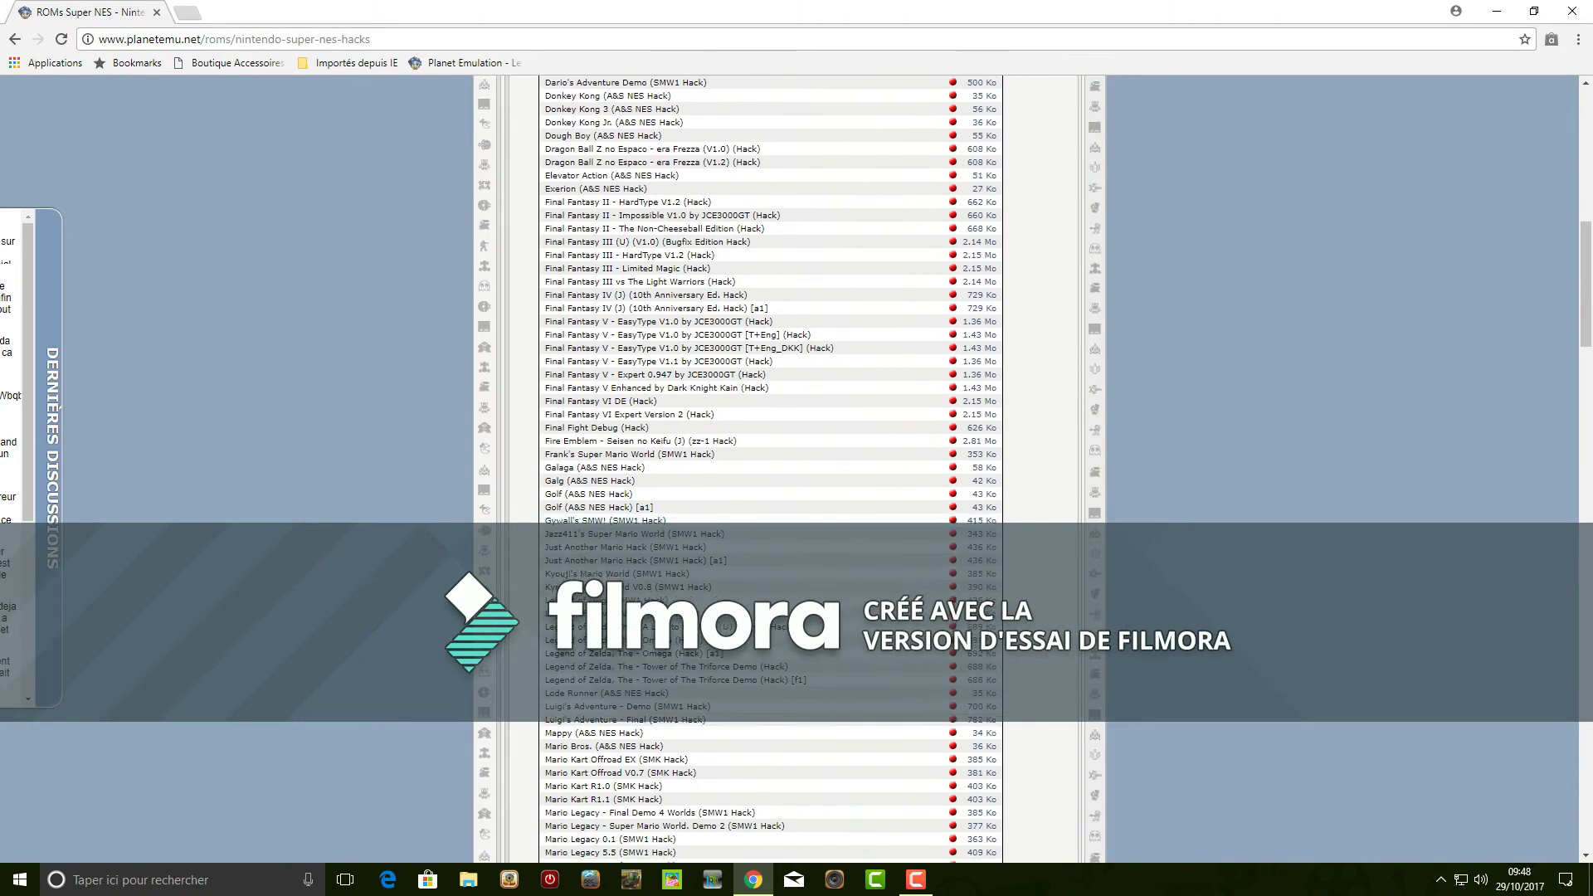
{"action": "scroll", "coordinate": [771, 469], "scroll_direction": "up", "scroll_amount": 8}
{"action": "scroll", "coordinate": [615, 793], "scroll_direction": "up", "scroll_amount": 5}
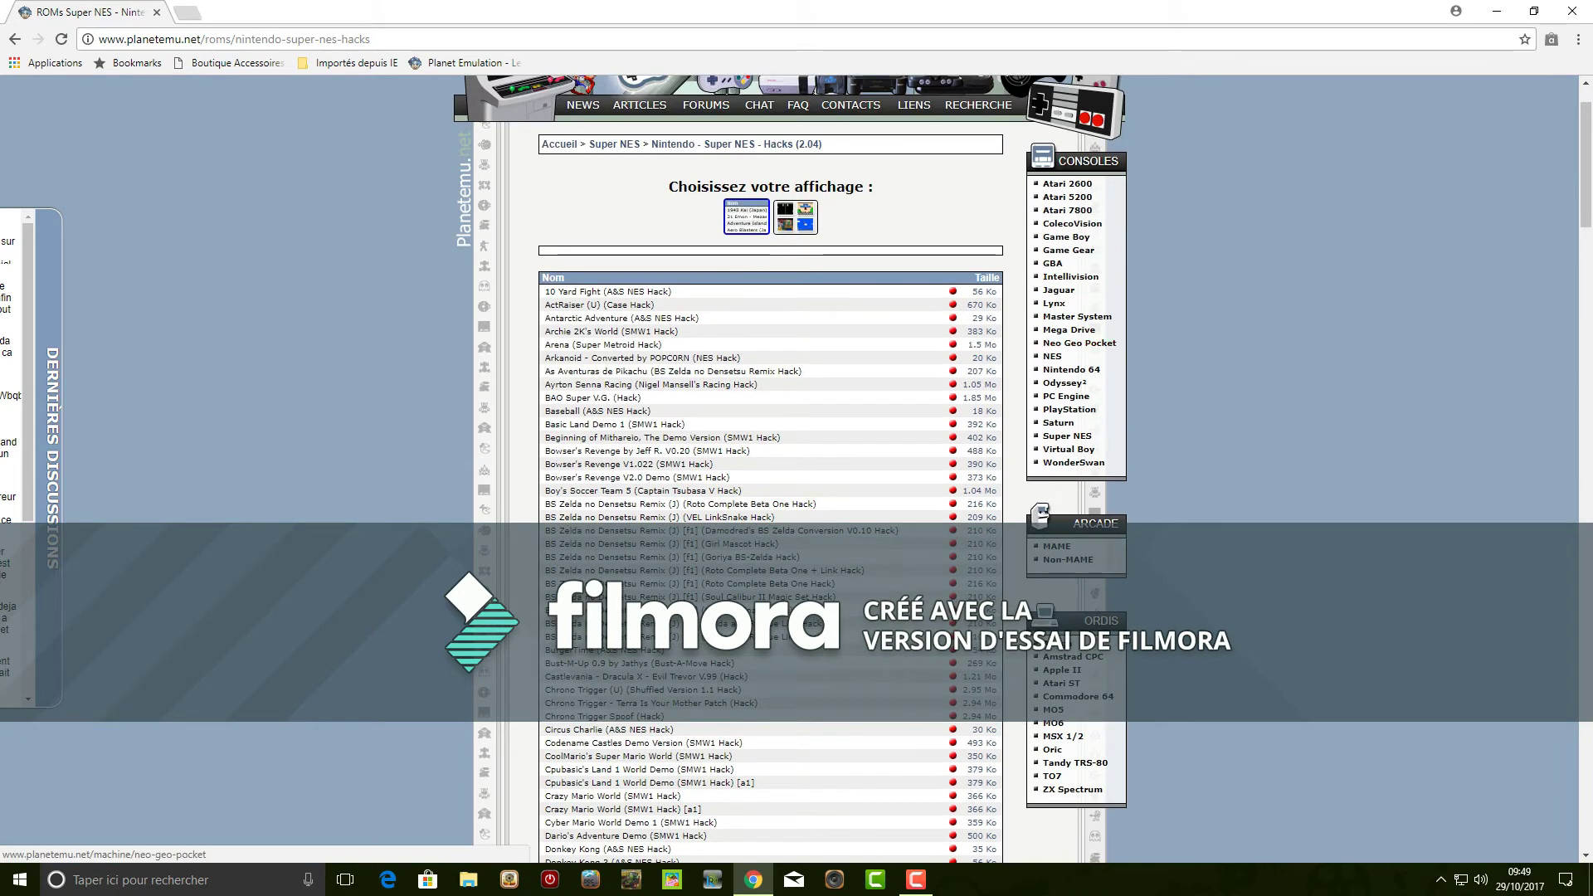
- Look through the NES console's Hacks ROM list and its standard Nintendo - NES ROM list
{"action": "left_click", "coordinate": [1052, 355]}
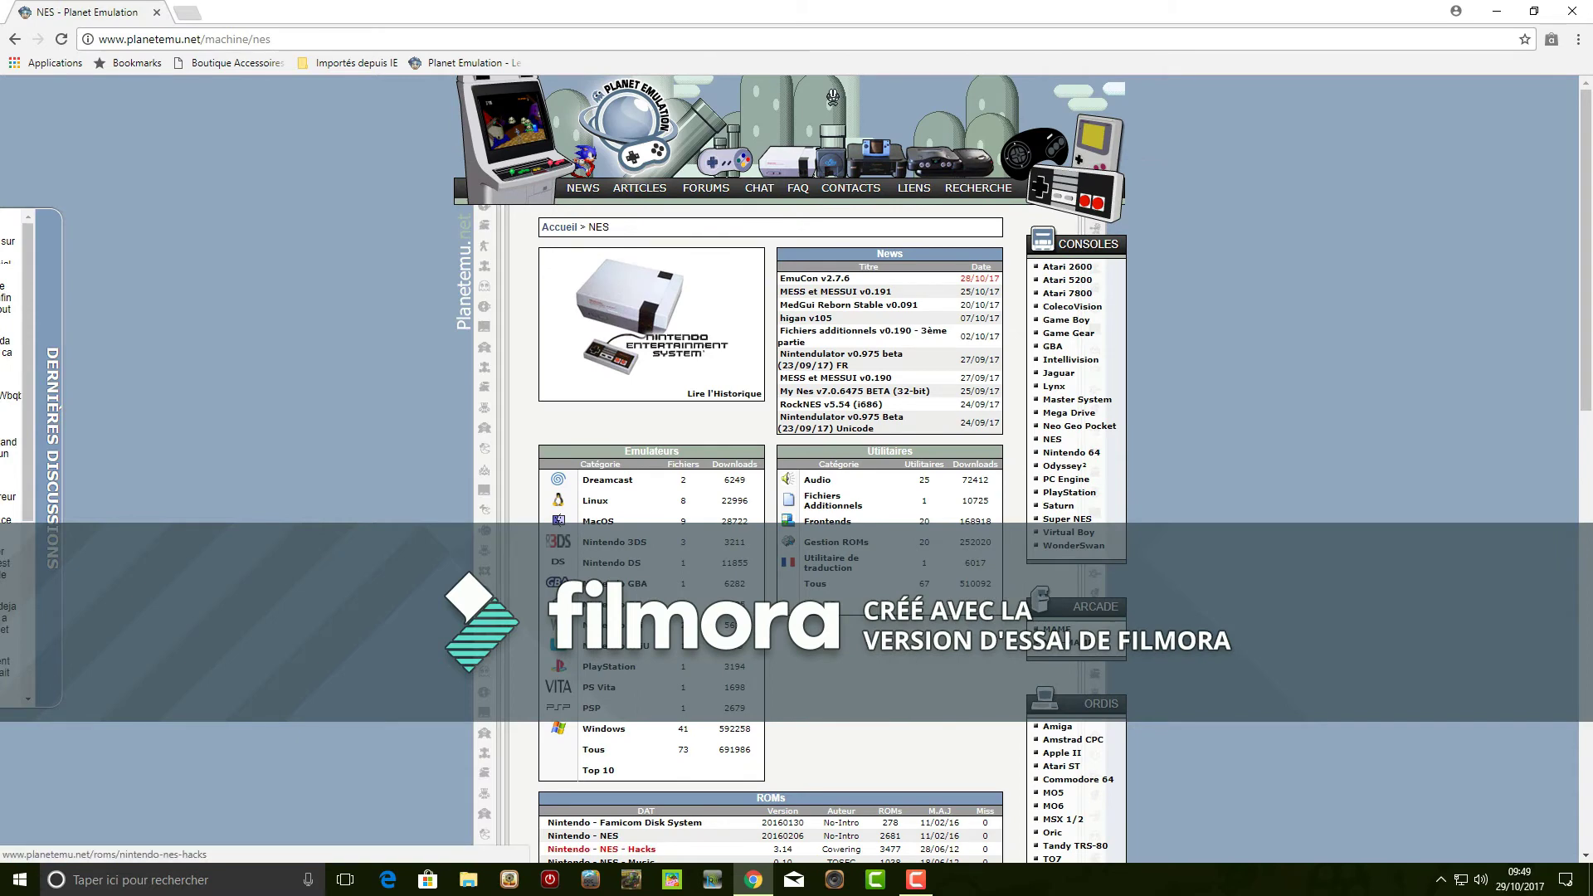
{"action": "left_click", "coordinate": [599, 849]}
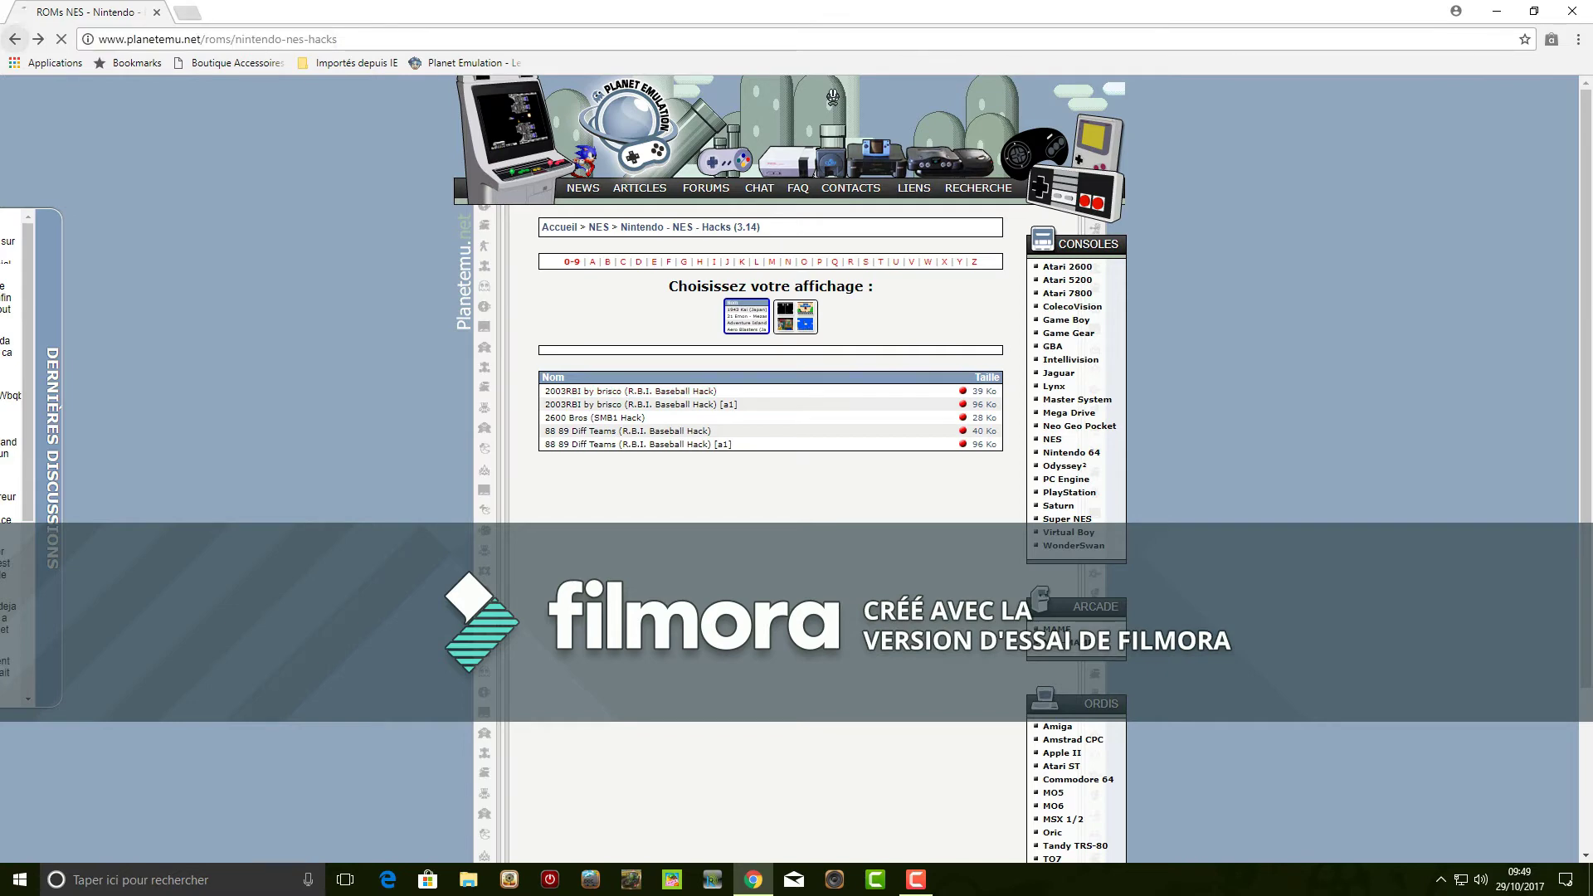
{"action": "key", "text": "alt+Left"}
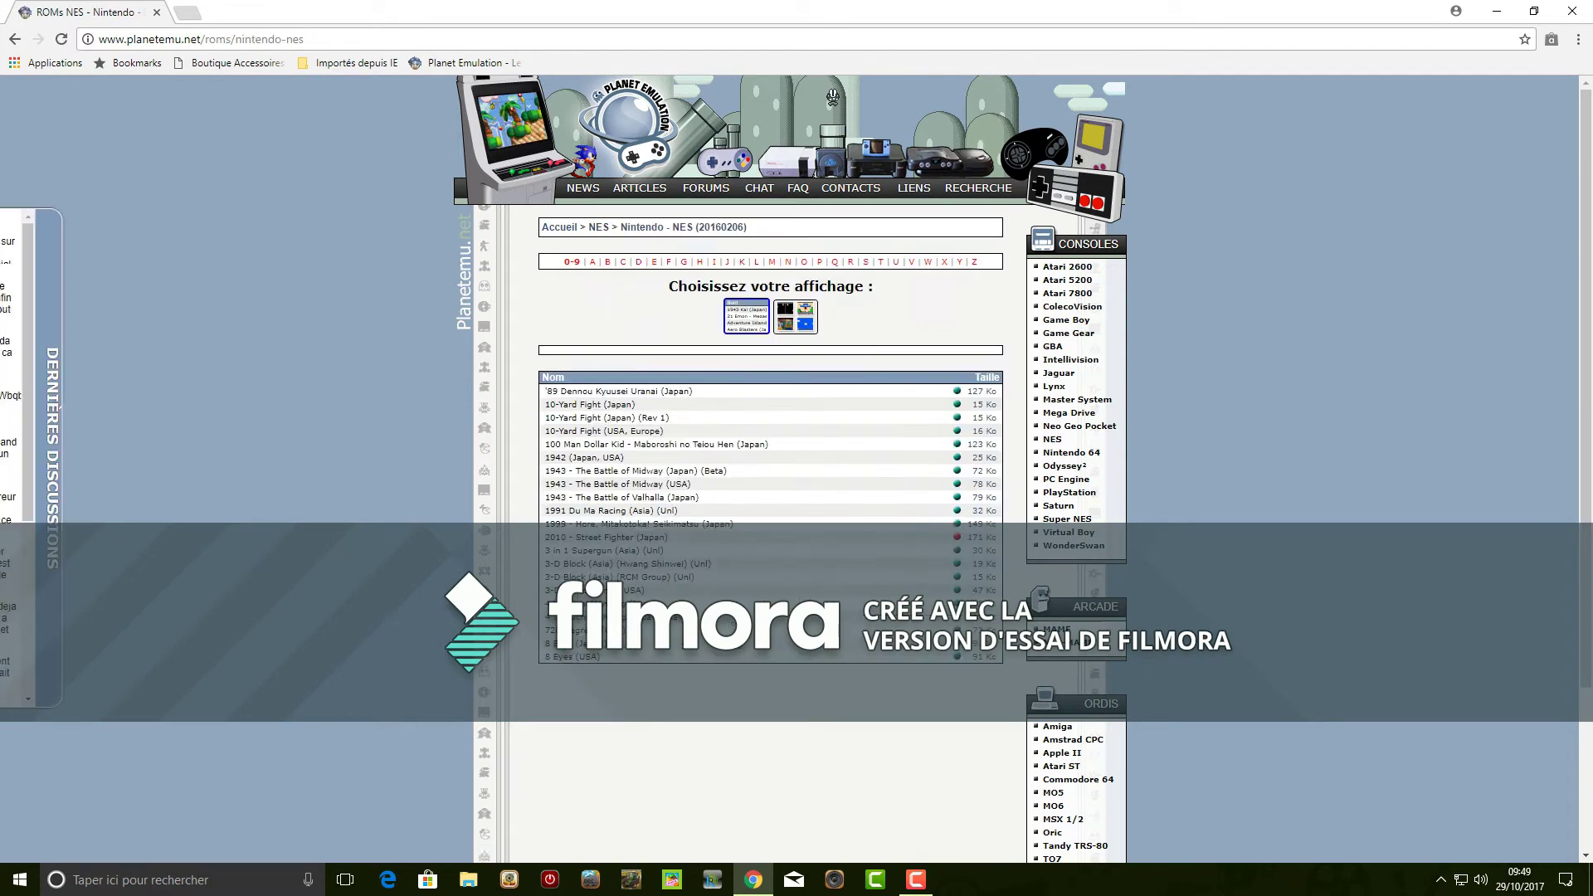
- Find Mario Master 2 (SMW1 Hack) in the Super NES Hacks ROM list and download its zip archive
{"action": "left_click", "coordinate": [1067, 519]}
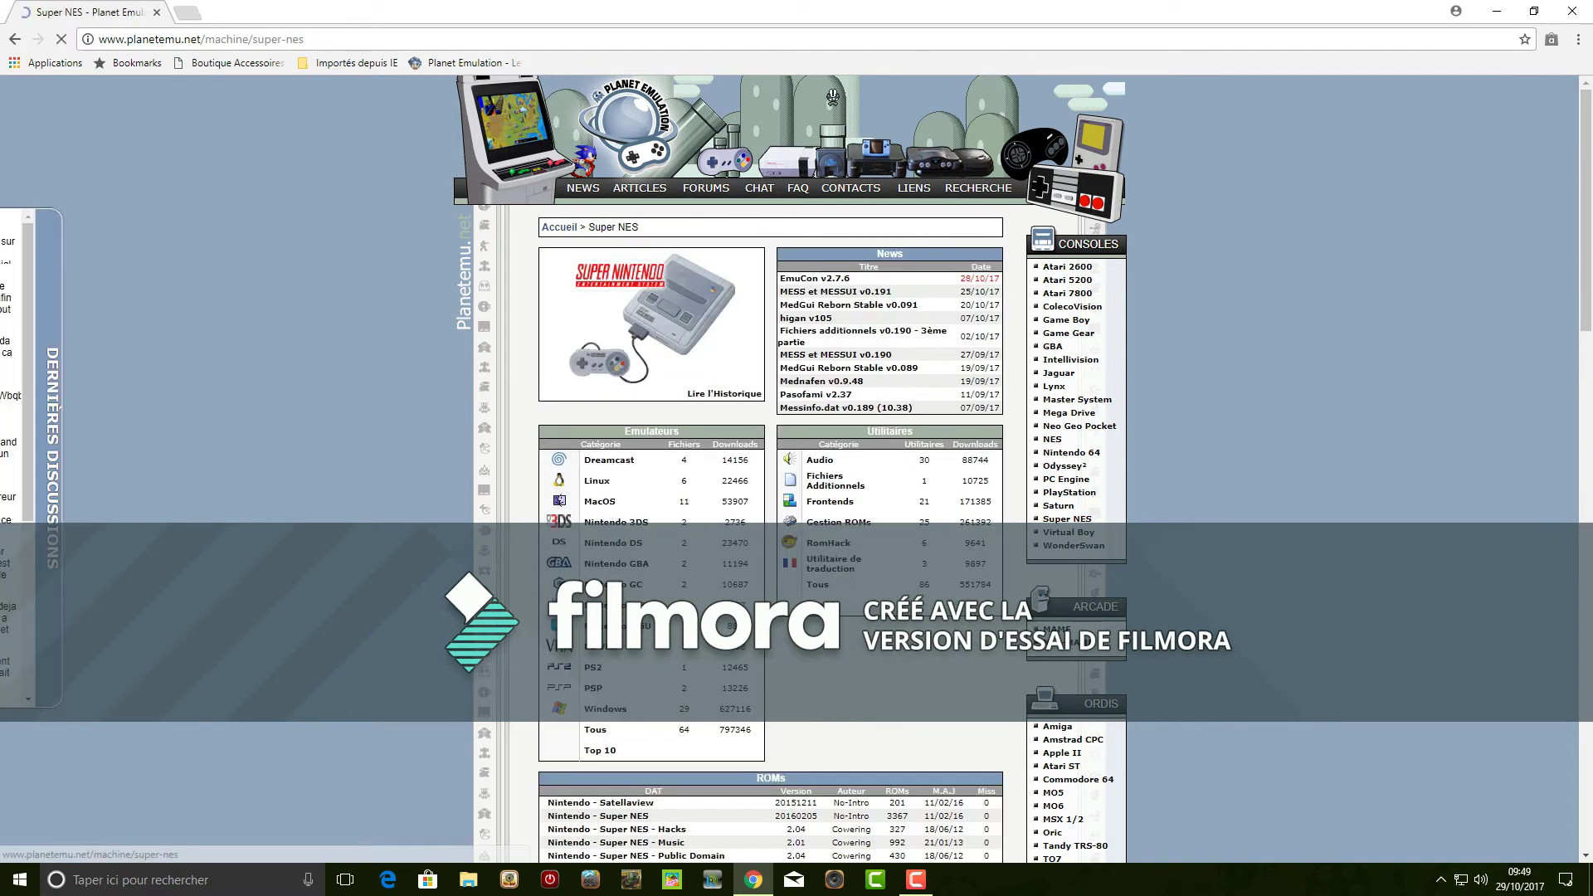
{"action": "left_click", "coordinate": [614, 829]}
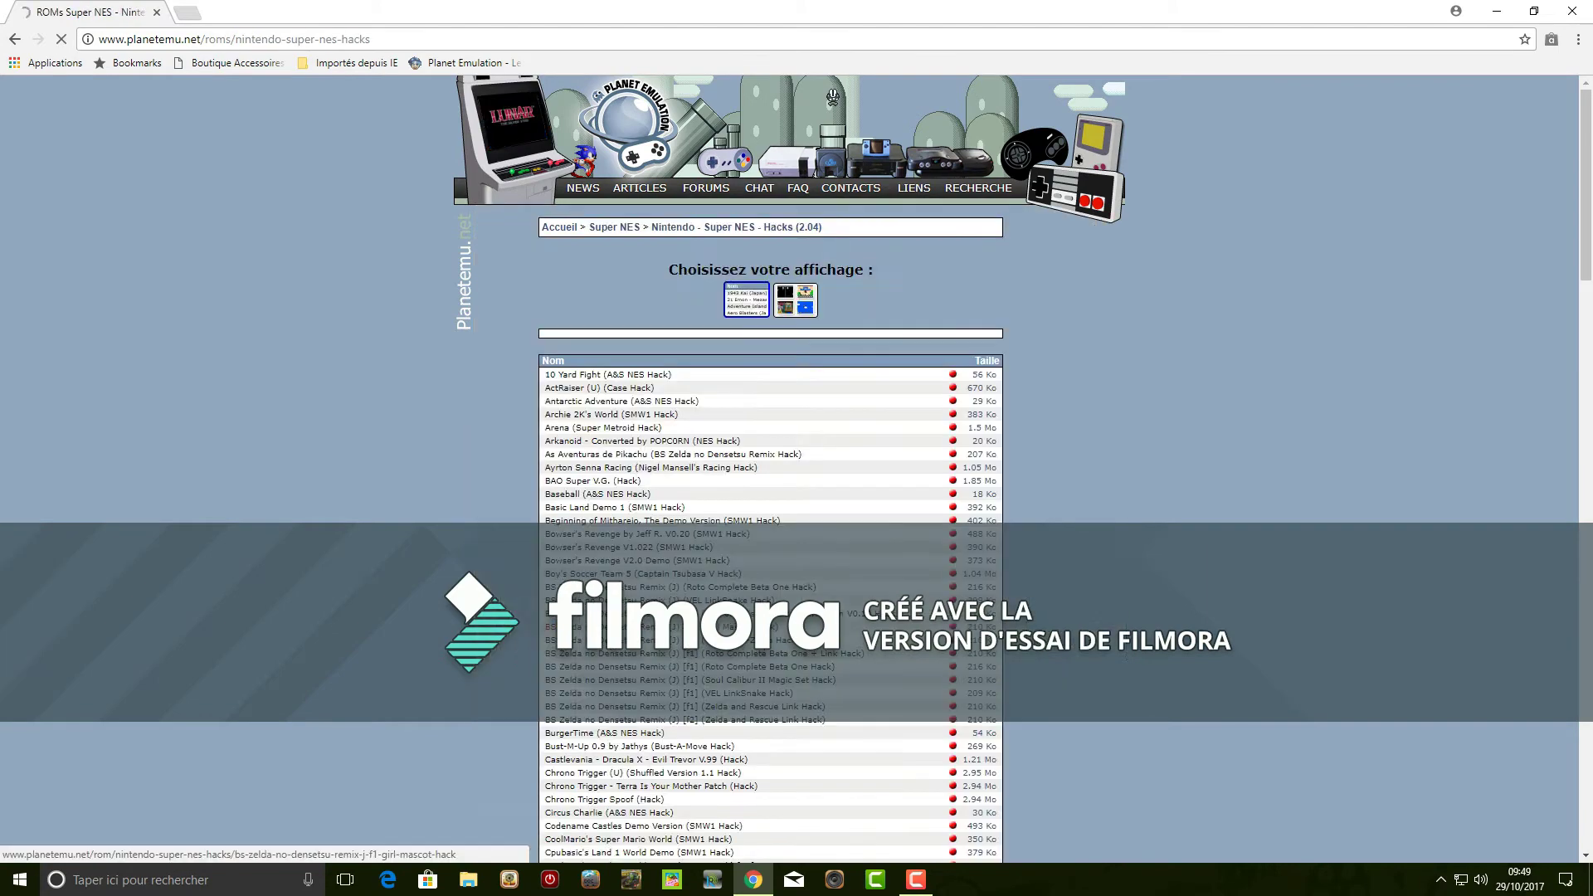
{"action": "scroll", "coordinate": [647, 496], "scroll_direction": "down", "scroll_amount": 10}
{"action": "scroll", "coordinate": [648, 495], "scroll_direction": "down", "scroll_amount": 8}
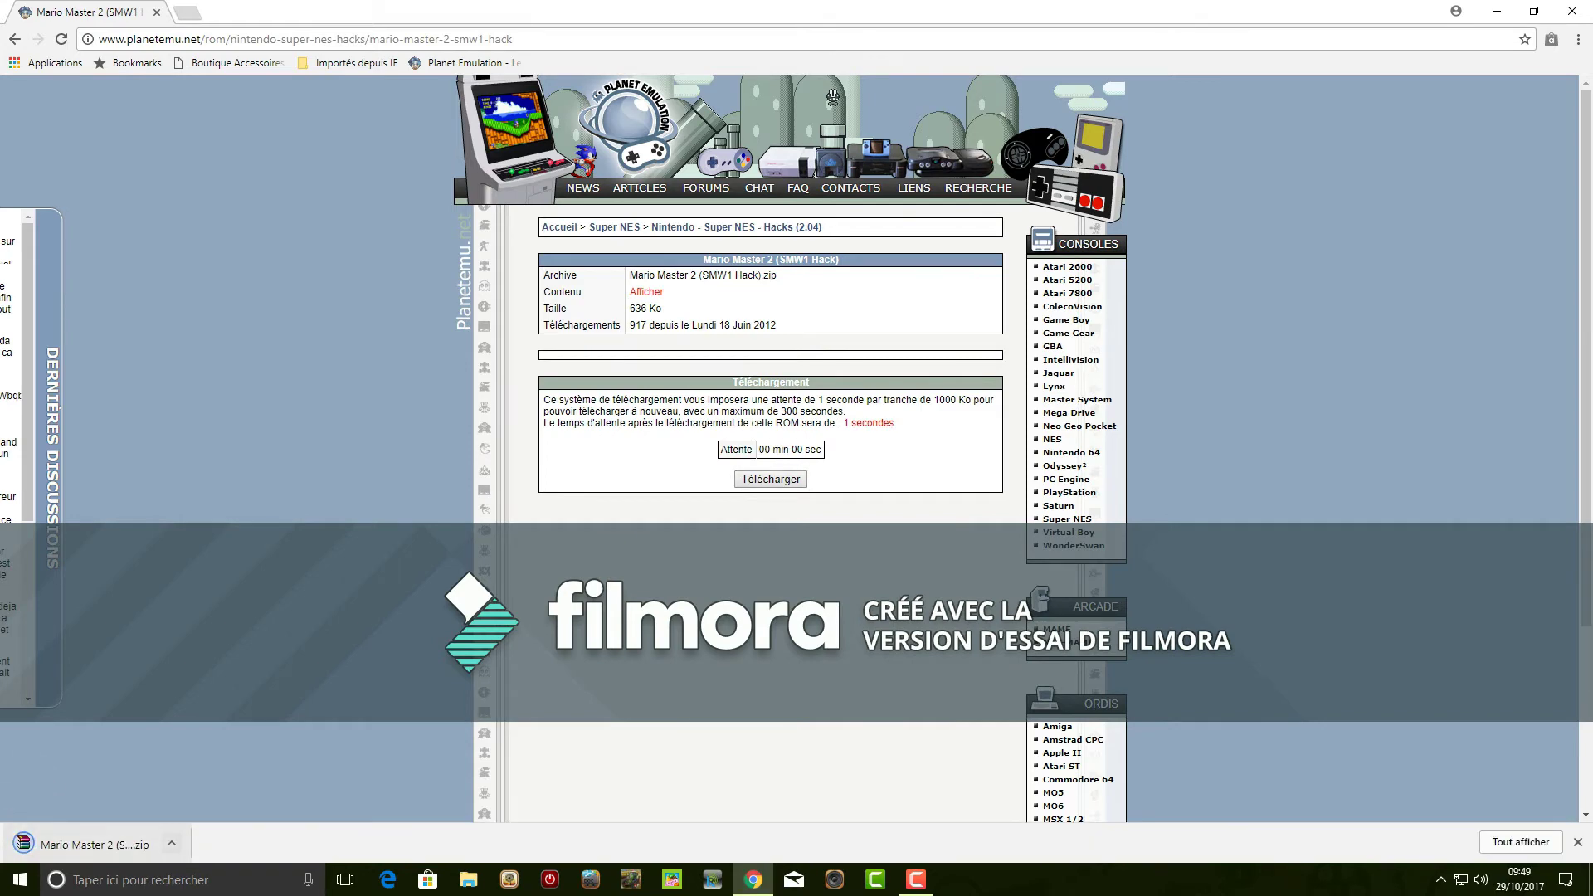
- Copy the newly downloaded Mario Master 2 (SMW1 Hack) (2) archive from its download folder and close the folder and browser windows
{"action": "left_click", "coordinate": [171, 843]}
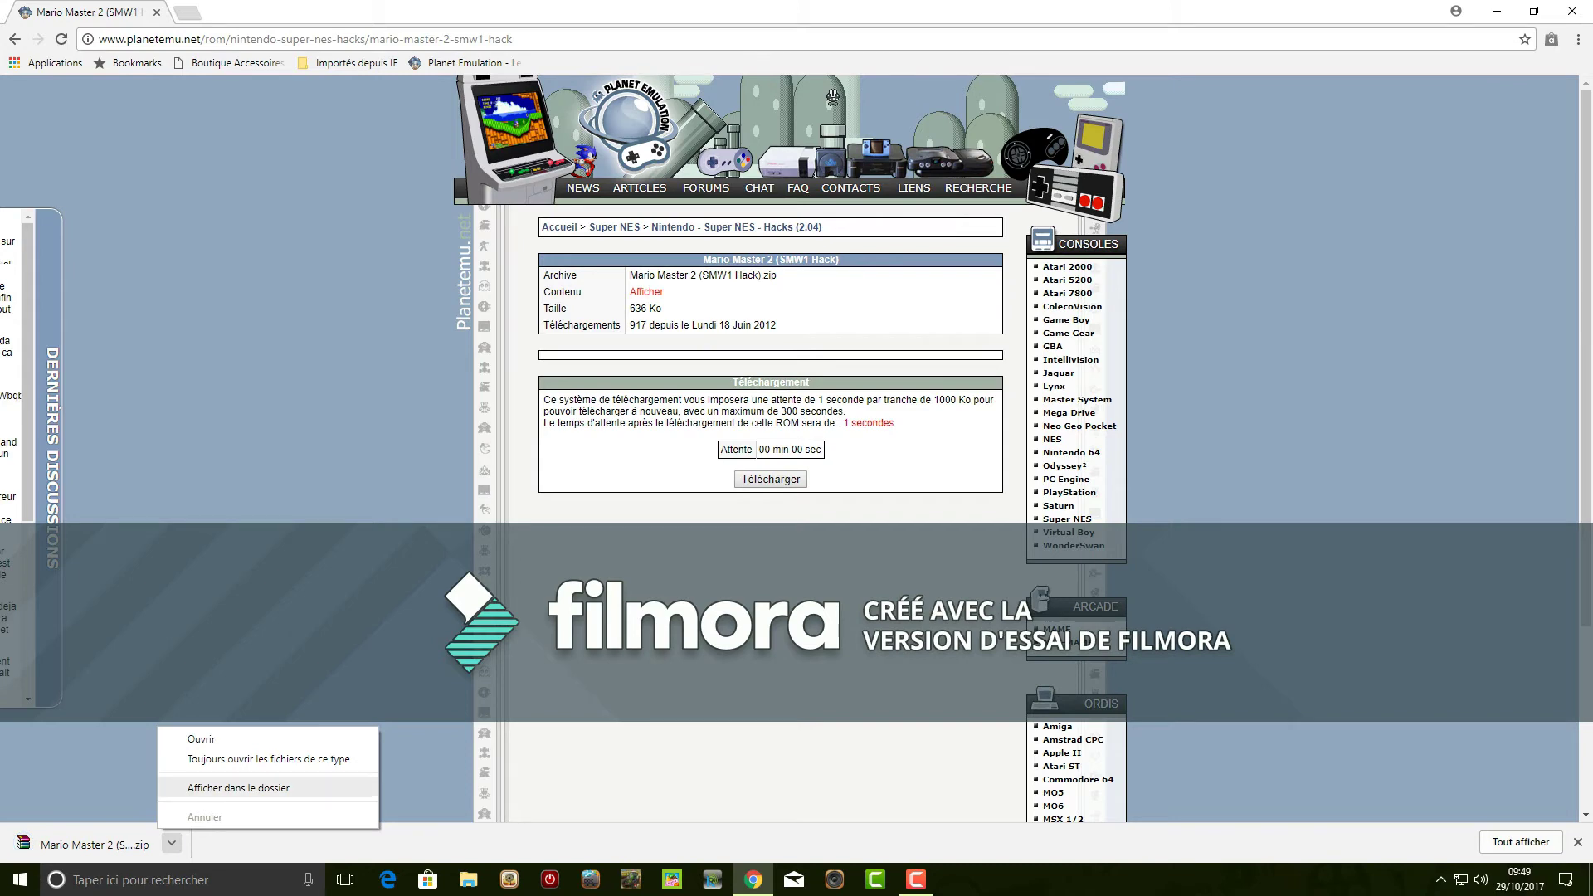
{"action": "left_click", "coordinate": [238, 787]}
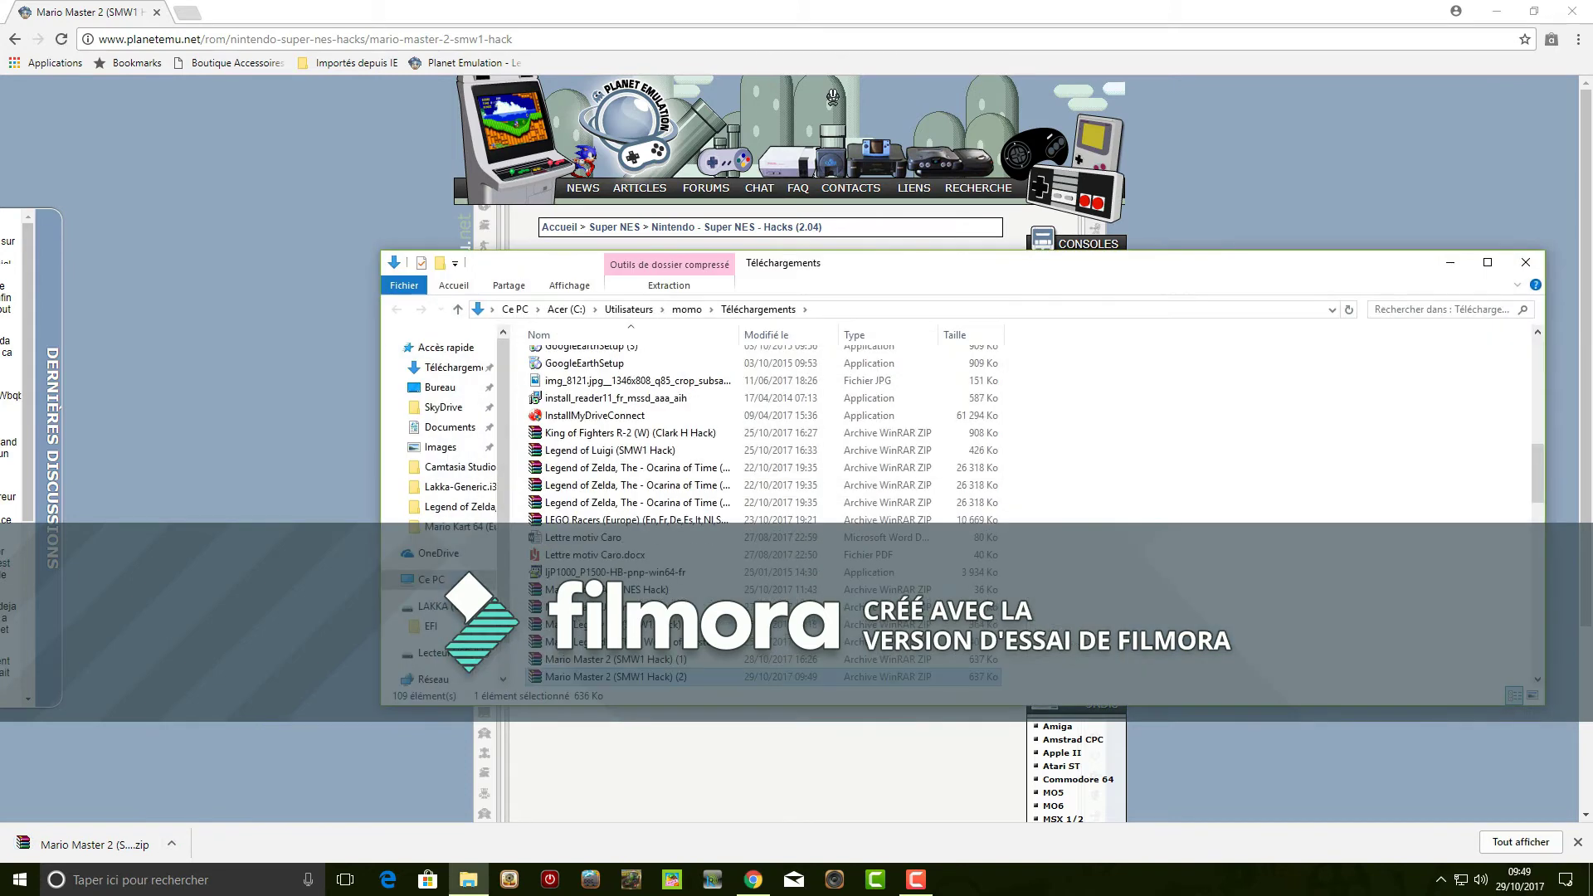
{"action": "right_click", "coordinate": [626, 676]}
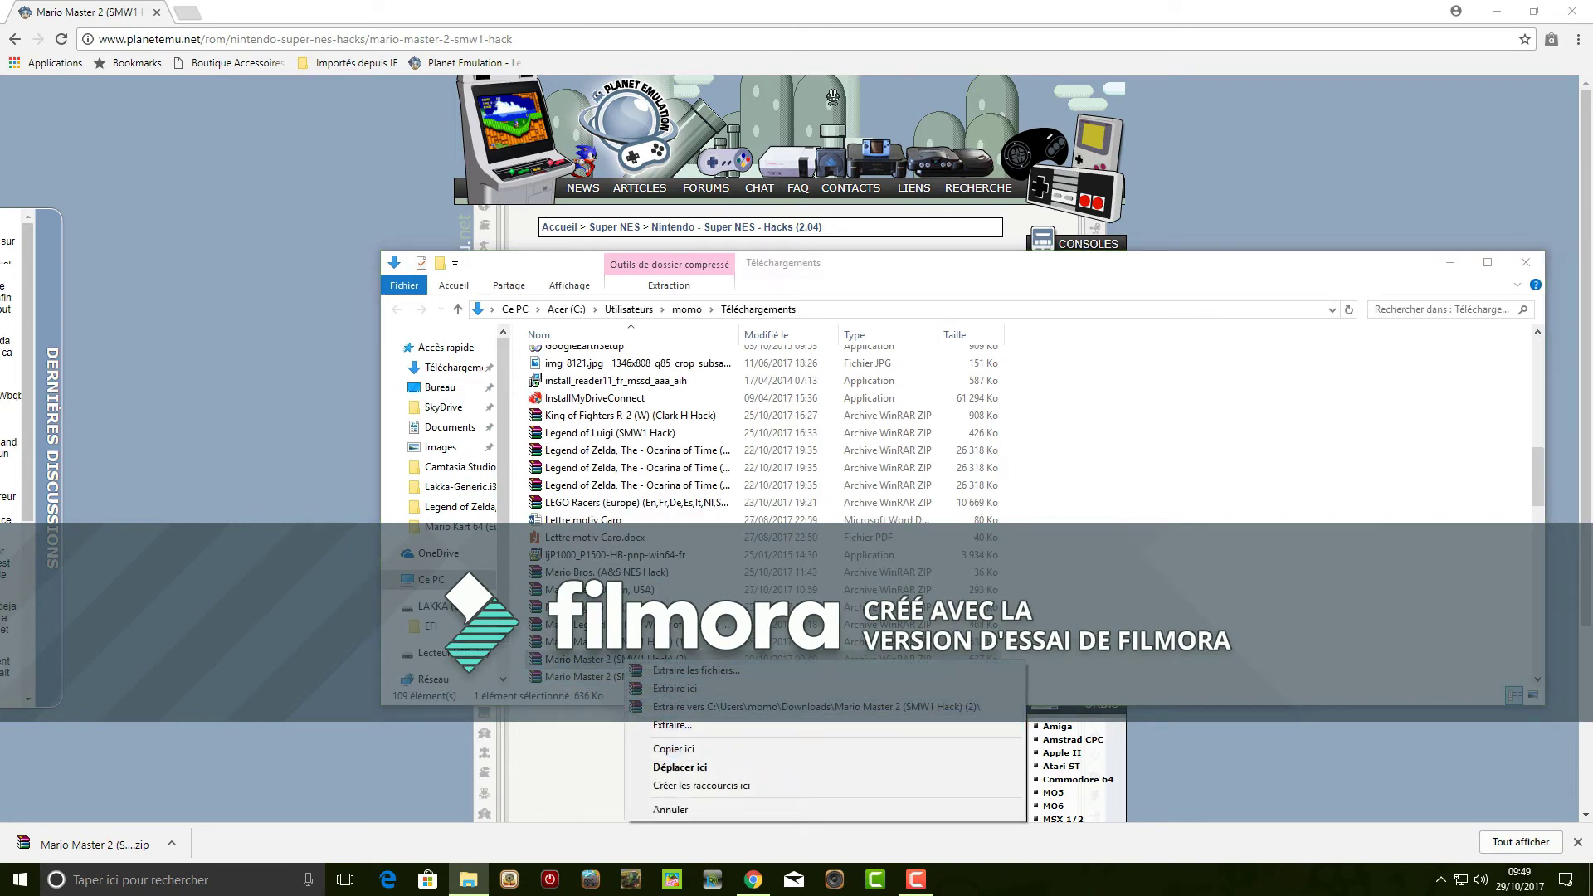
{"action": "right_click", "coordinate": [592, 656]}
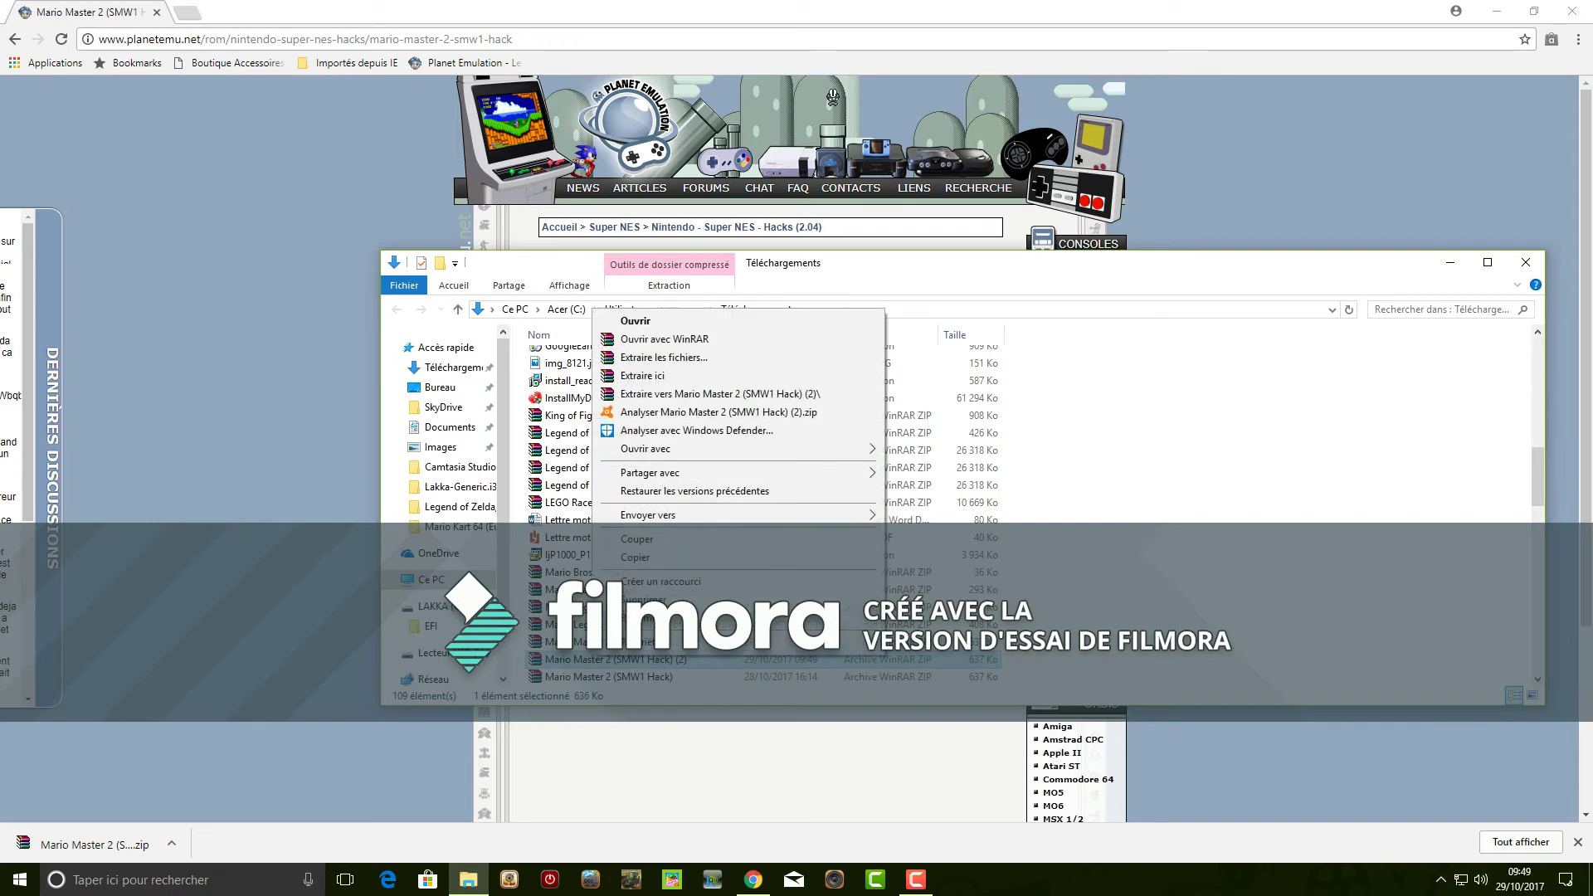
{"action": "left_click", "coordinate": [634, 556]}
{"action": "left_click", "coordinate": [1524, 261]}
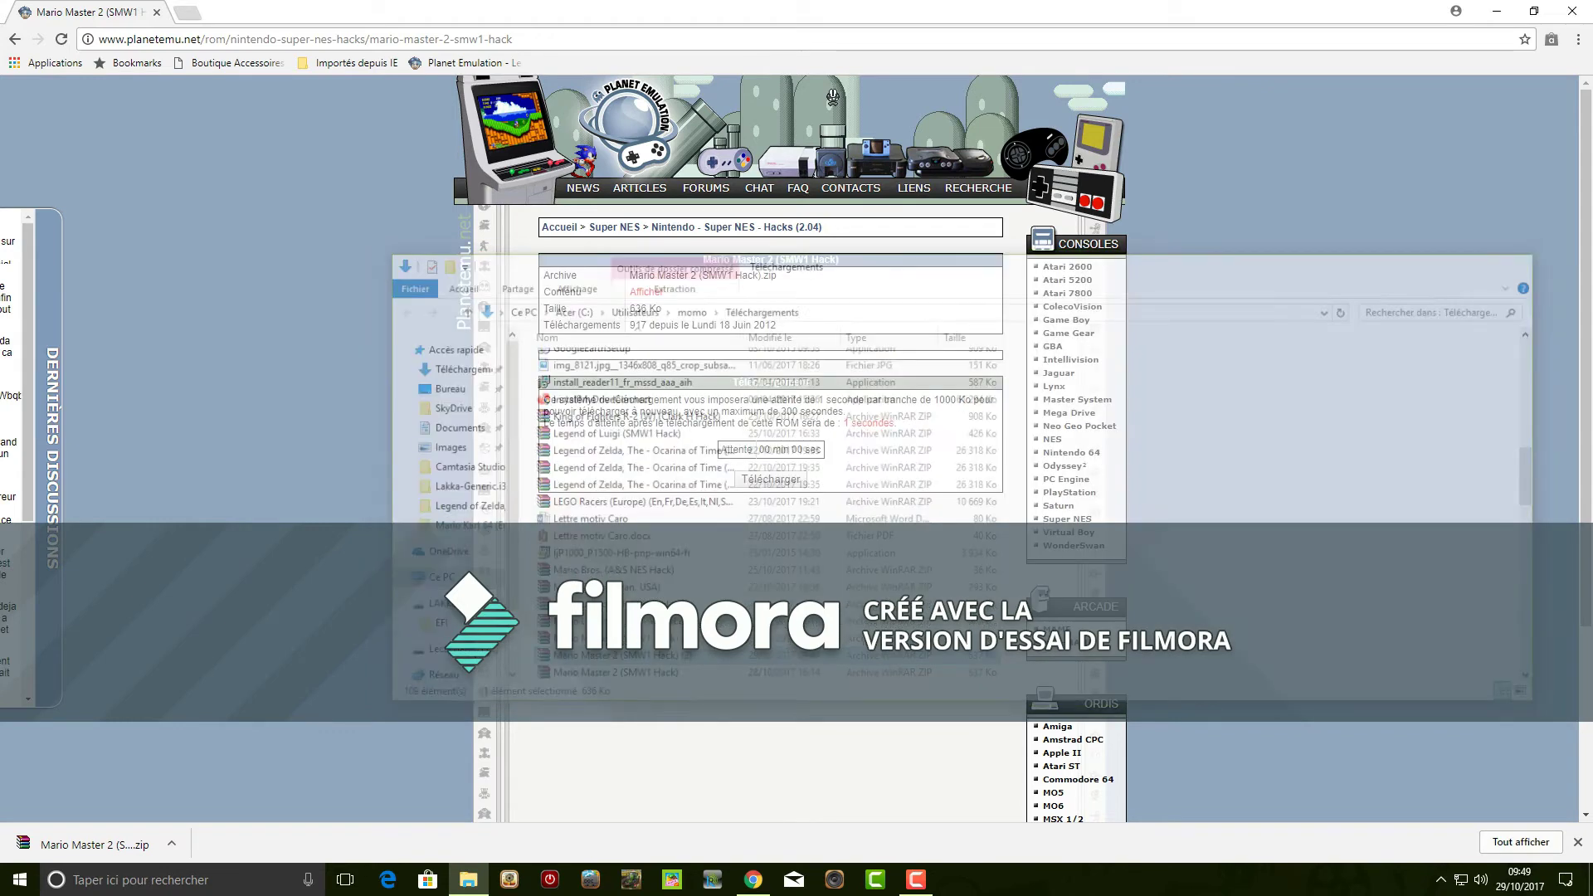
{"action": "left_click", "coordinate": [1570, 11]}
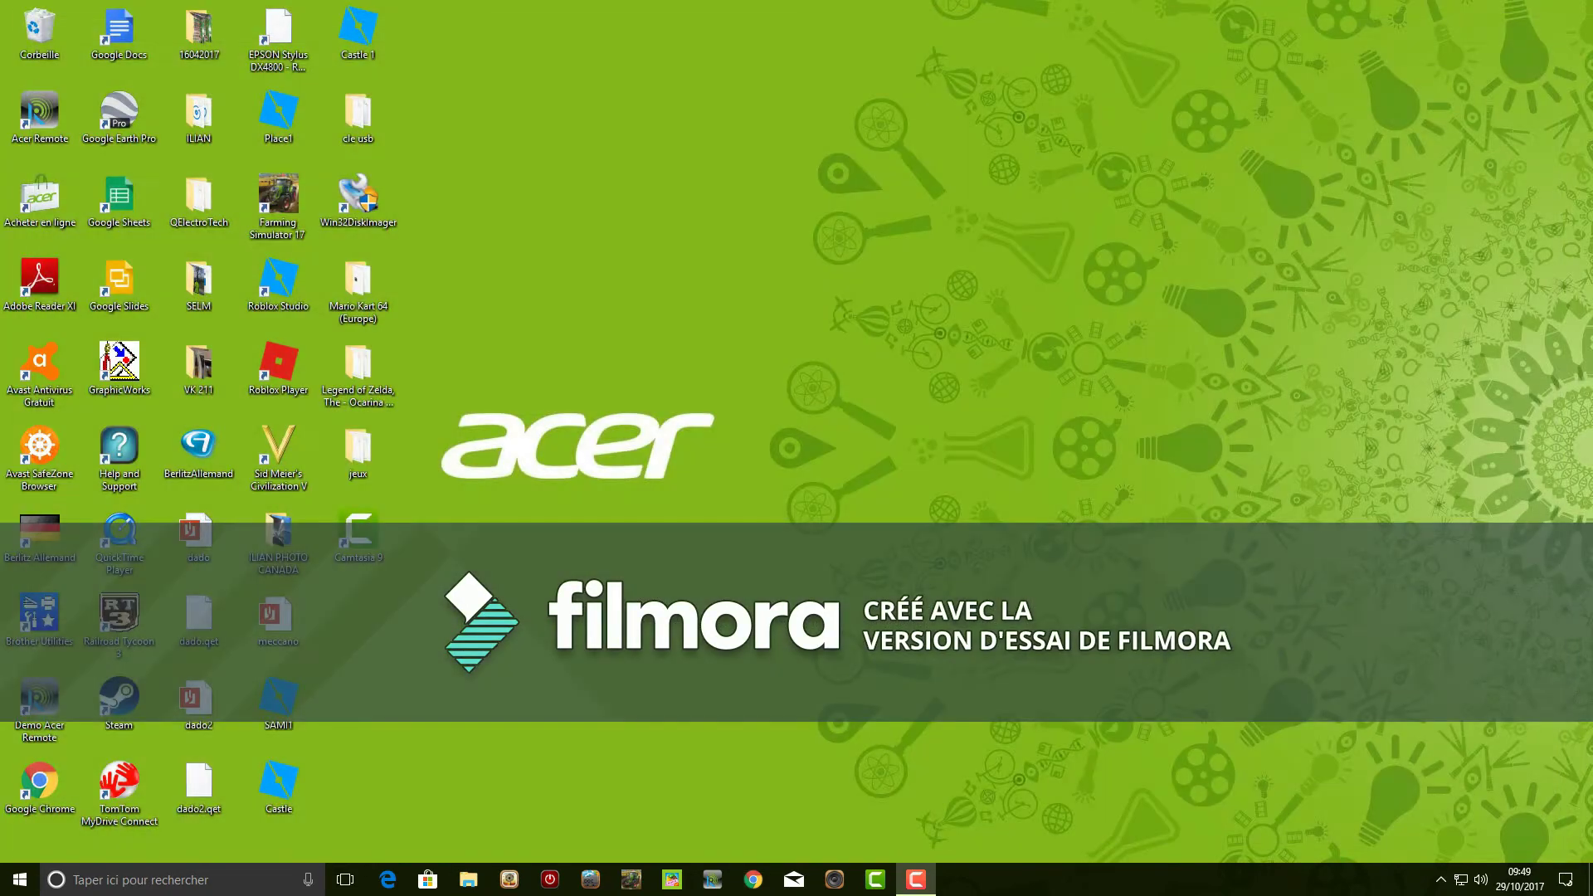
- Paste the copied Mario Master 2 archive onto an empty area of the desktop
{"action": "right_click", "coordinate": [1082, 284]}
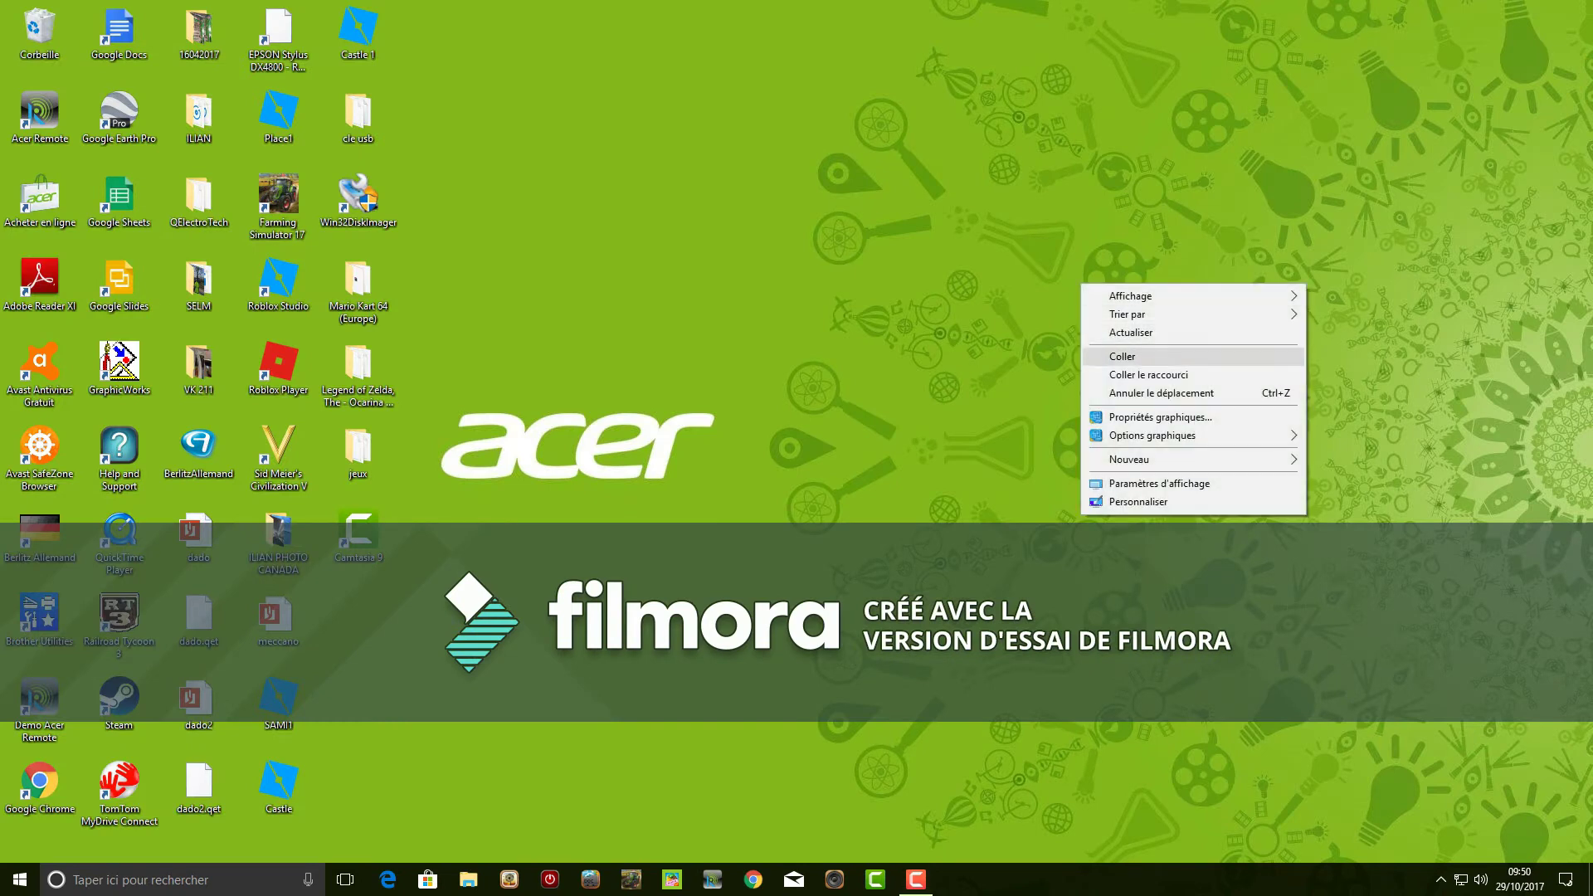
{"action": "left_click", "coordinate": [1121, 356]}
{"action": "key", "text": "Return"}
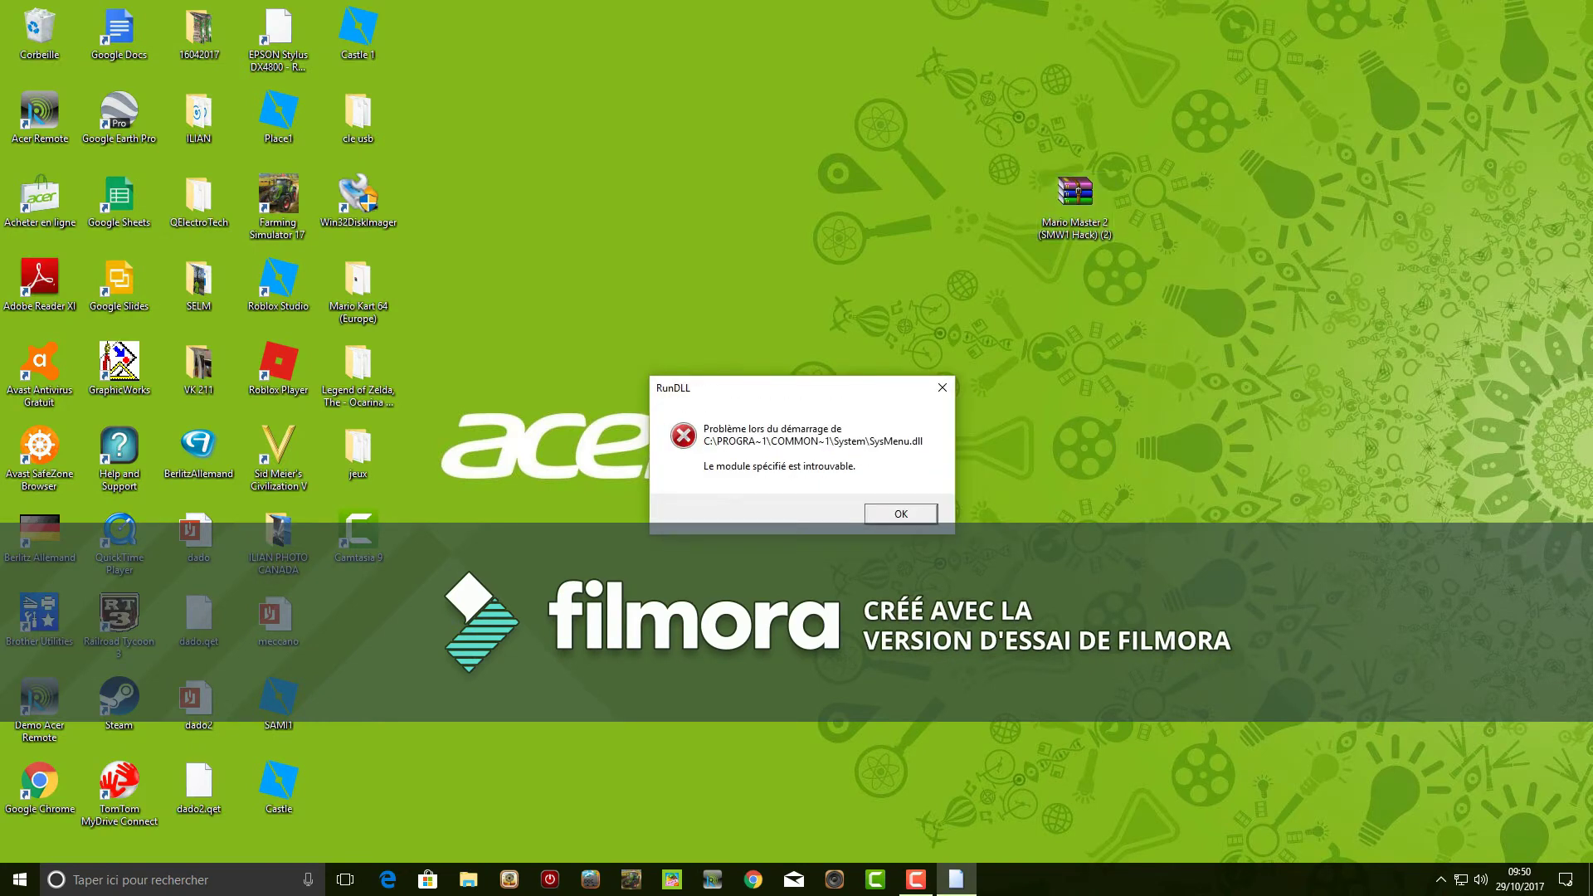
{"action": "key", "text": "Return"}
- Extract the Mario Master 2 archive onto the desktop and place the extracted .smc file in the open middle area
{"action": "right_click", "coordinate": [1067, 206]}
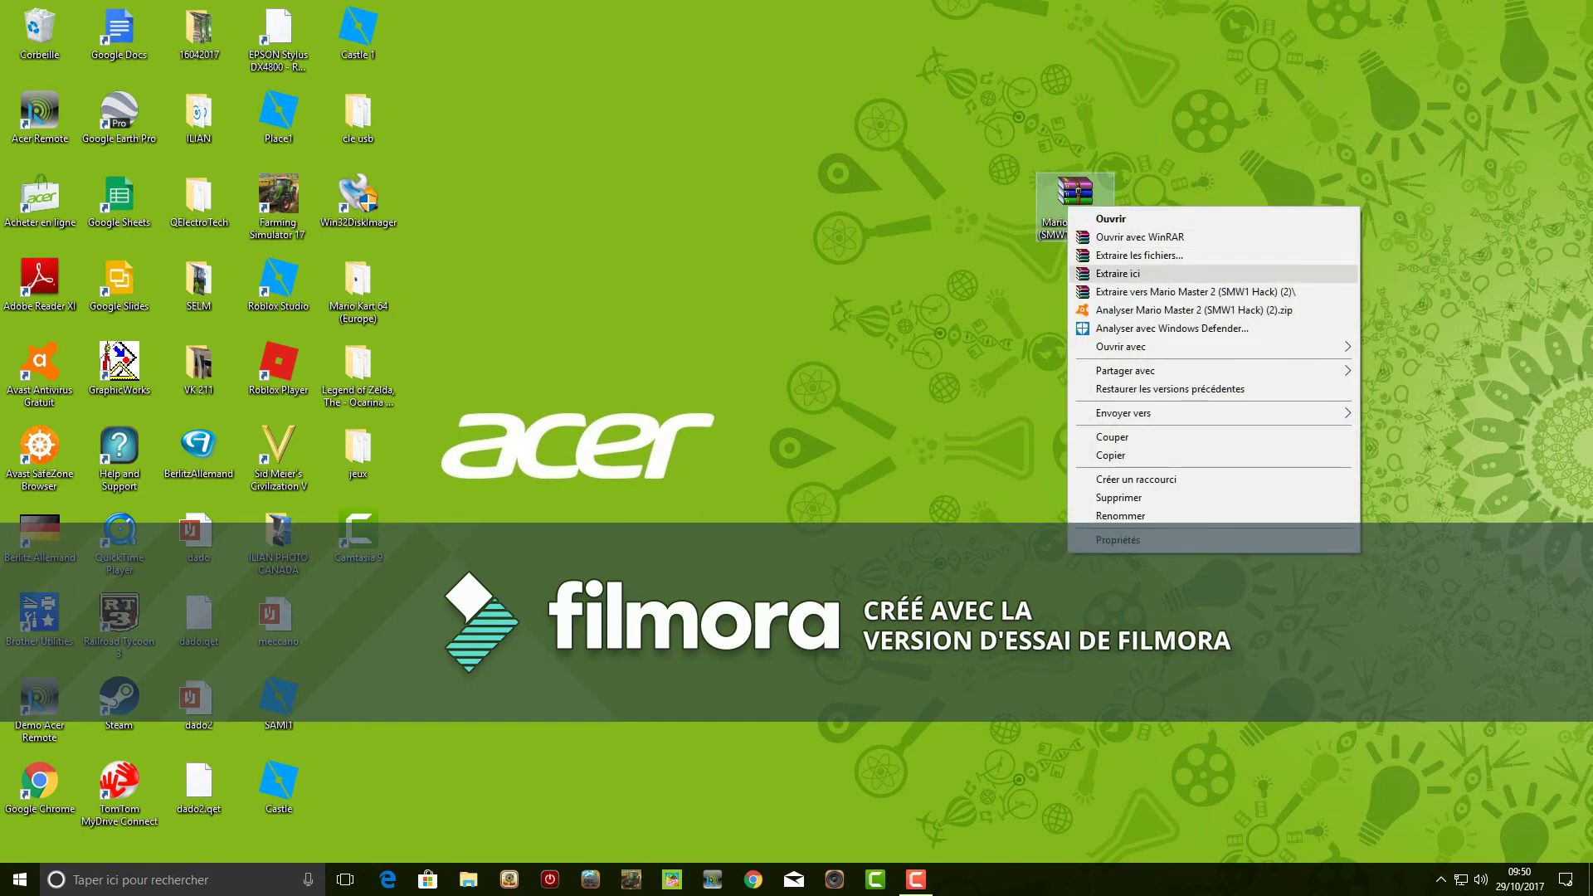
{"action": "left_click", "coordinate": [1116, 273]}
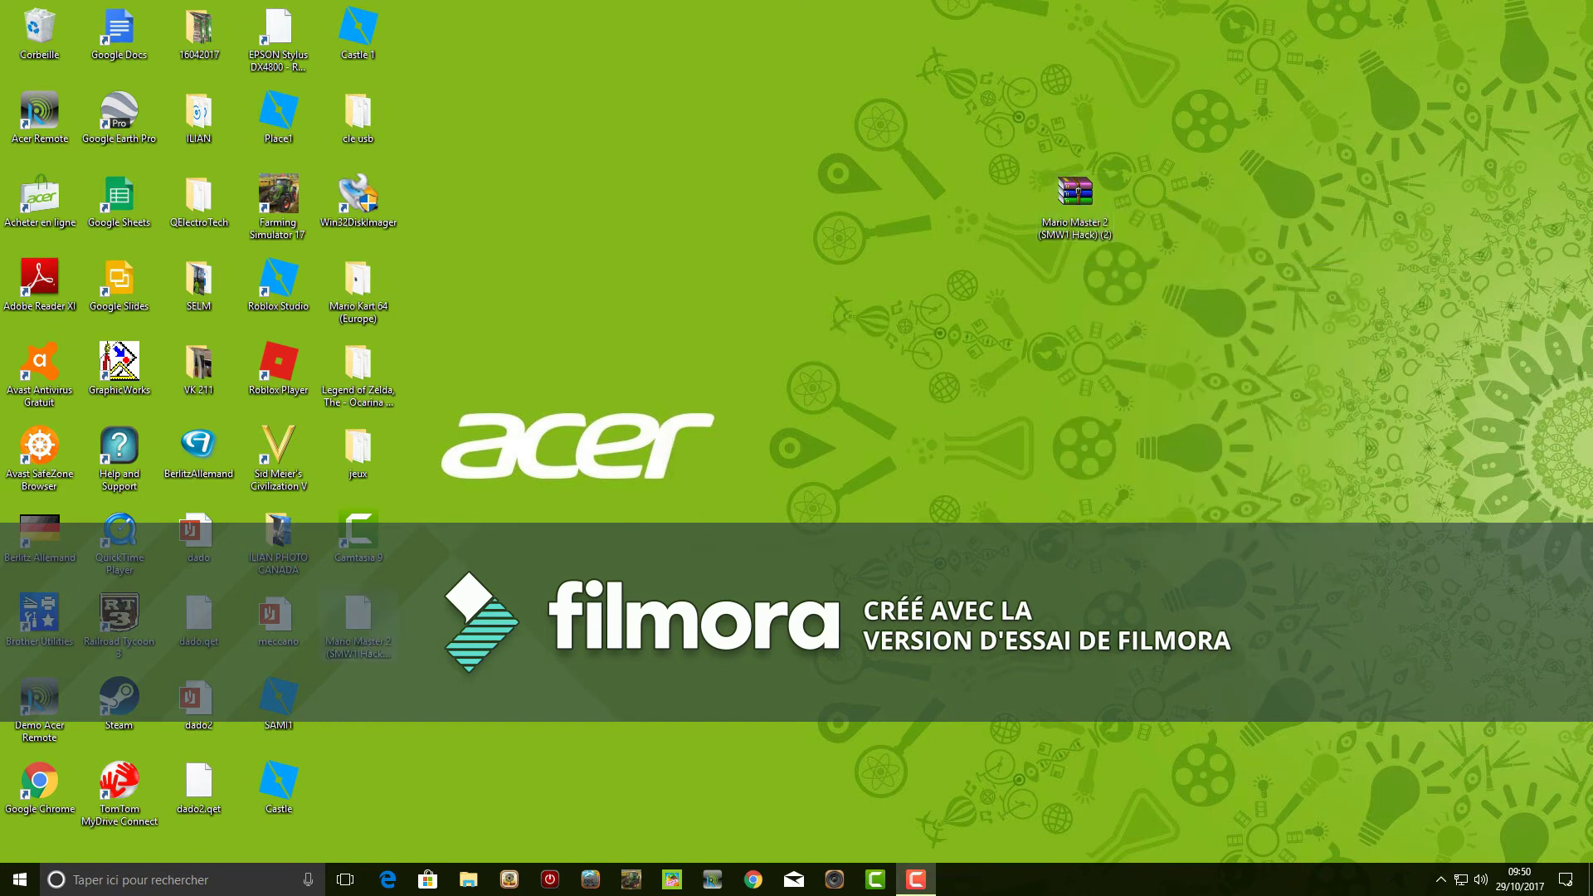
{"action": "left_click_drag", "start_coordinate": [498, 508], "coordinate": [743, 365]}
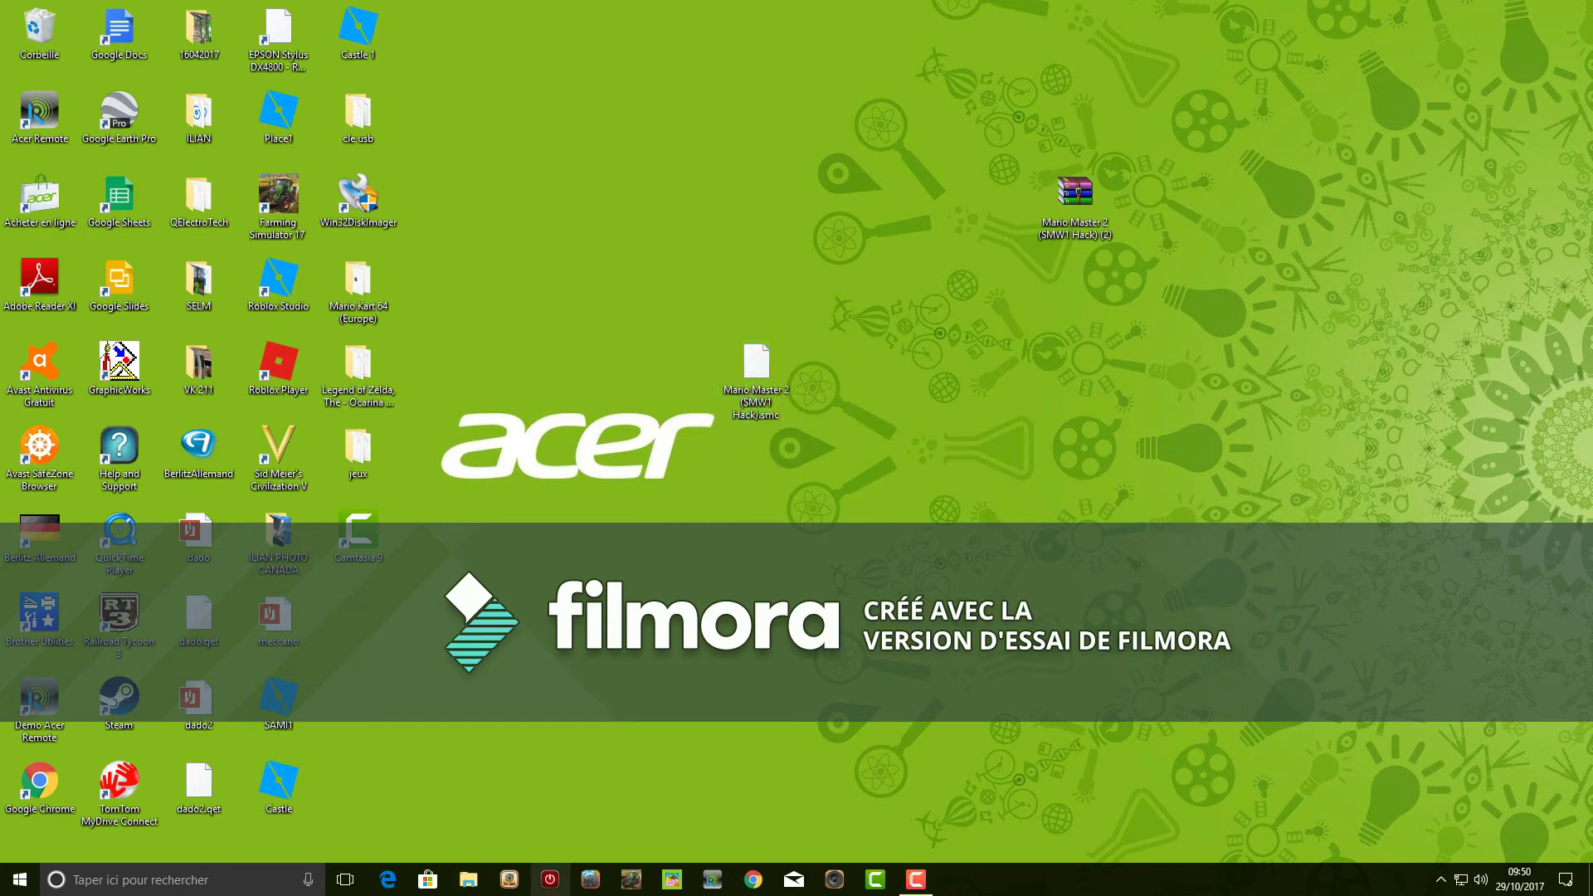
- Format the LAKKA (G:) drive with the FAT32 file system and the volume label JEUX
{"action": "left_click", "coordinate": [468, 879]}
{"action": "left_click", "coordinate": [468, 880]}
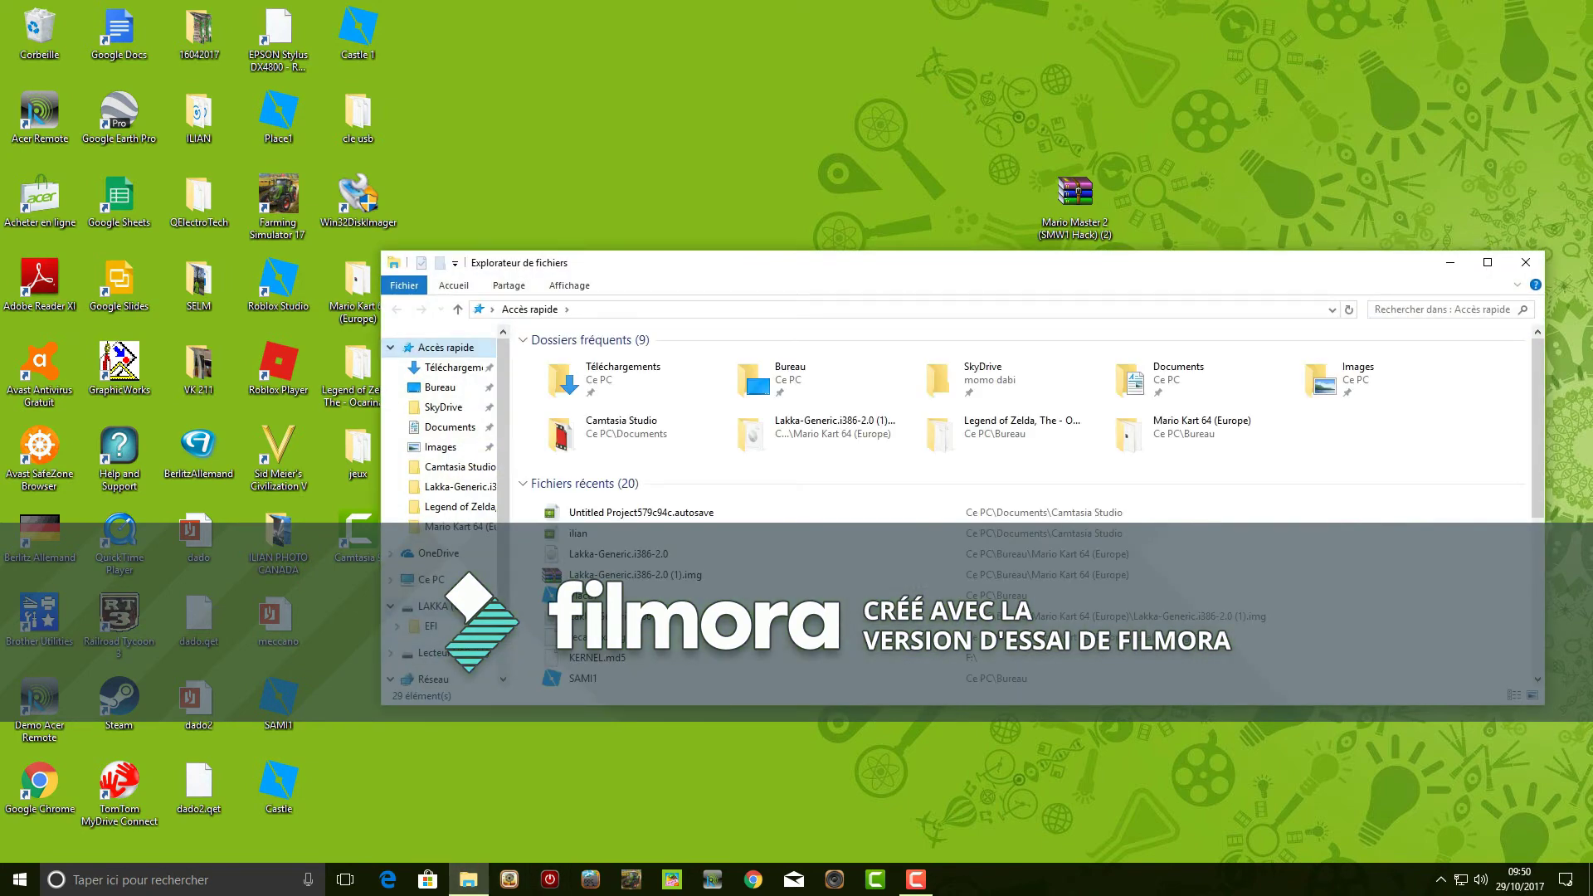
{"action": "right_click", "coordinate": [434, 605]}
{"action": "left_click", "coordinate": [468, 441]}
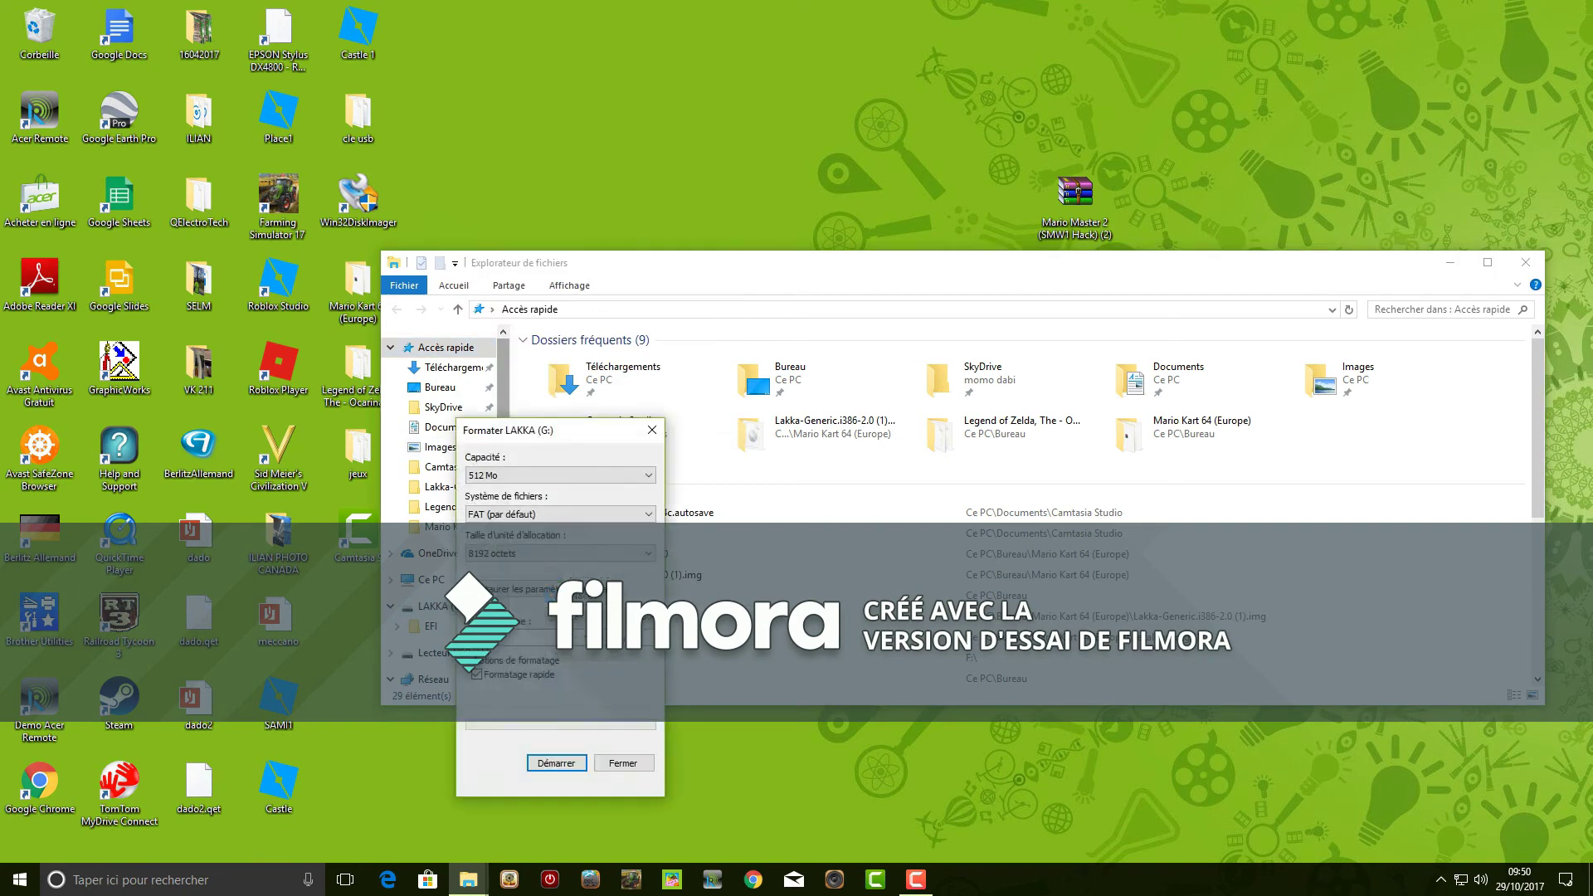
{"action": "left_click", "coordinate": [561, 513]}
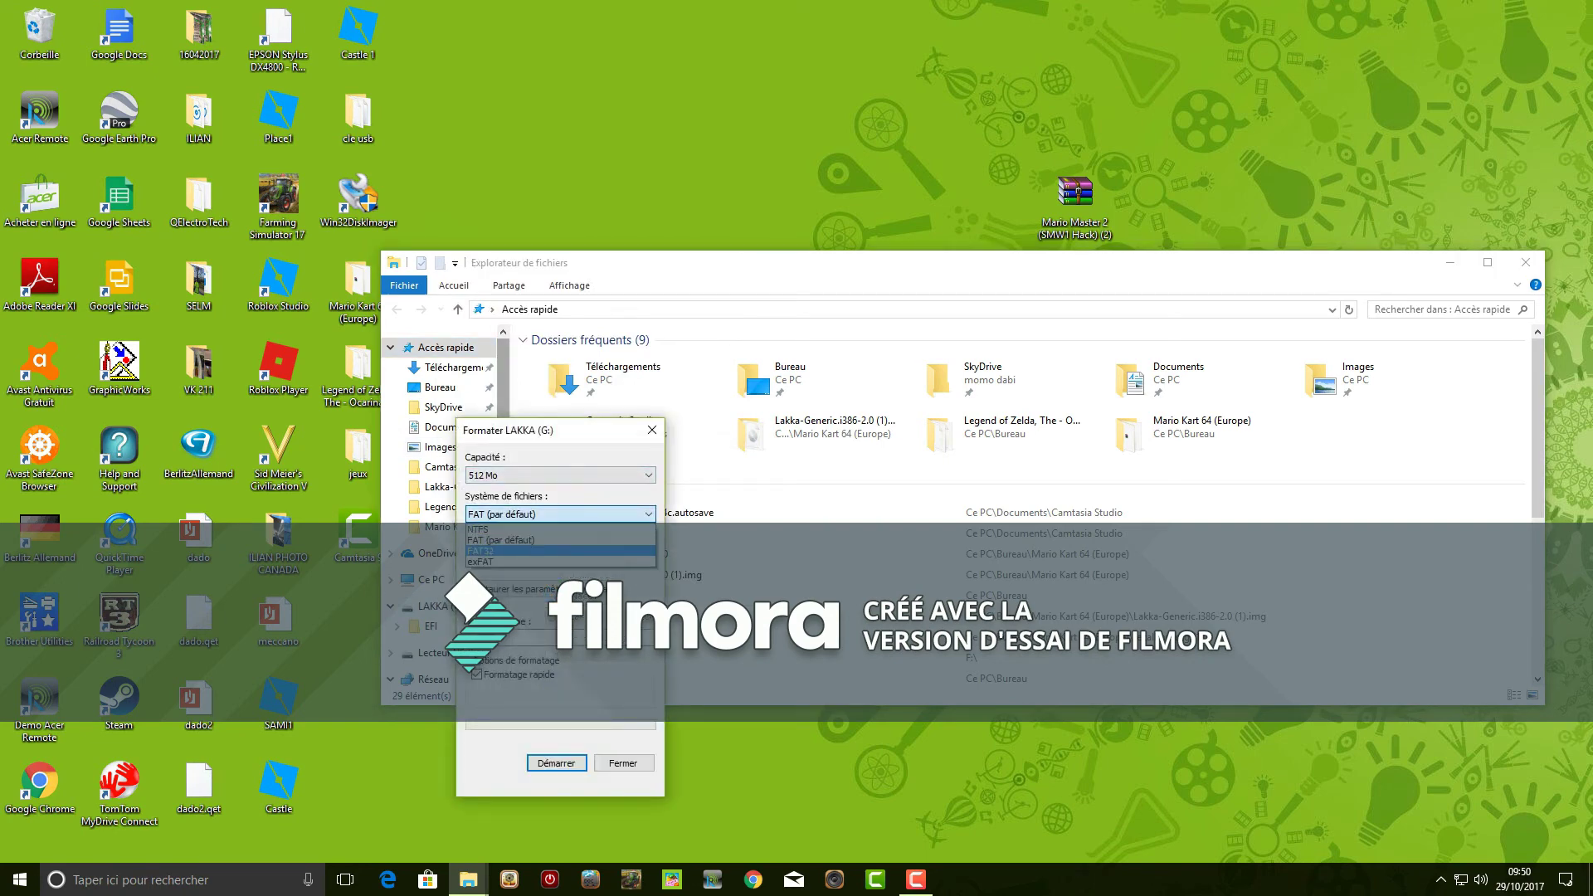
{"action": "left_click", "coordinate": [560, 551]}
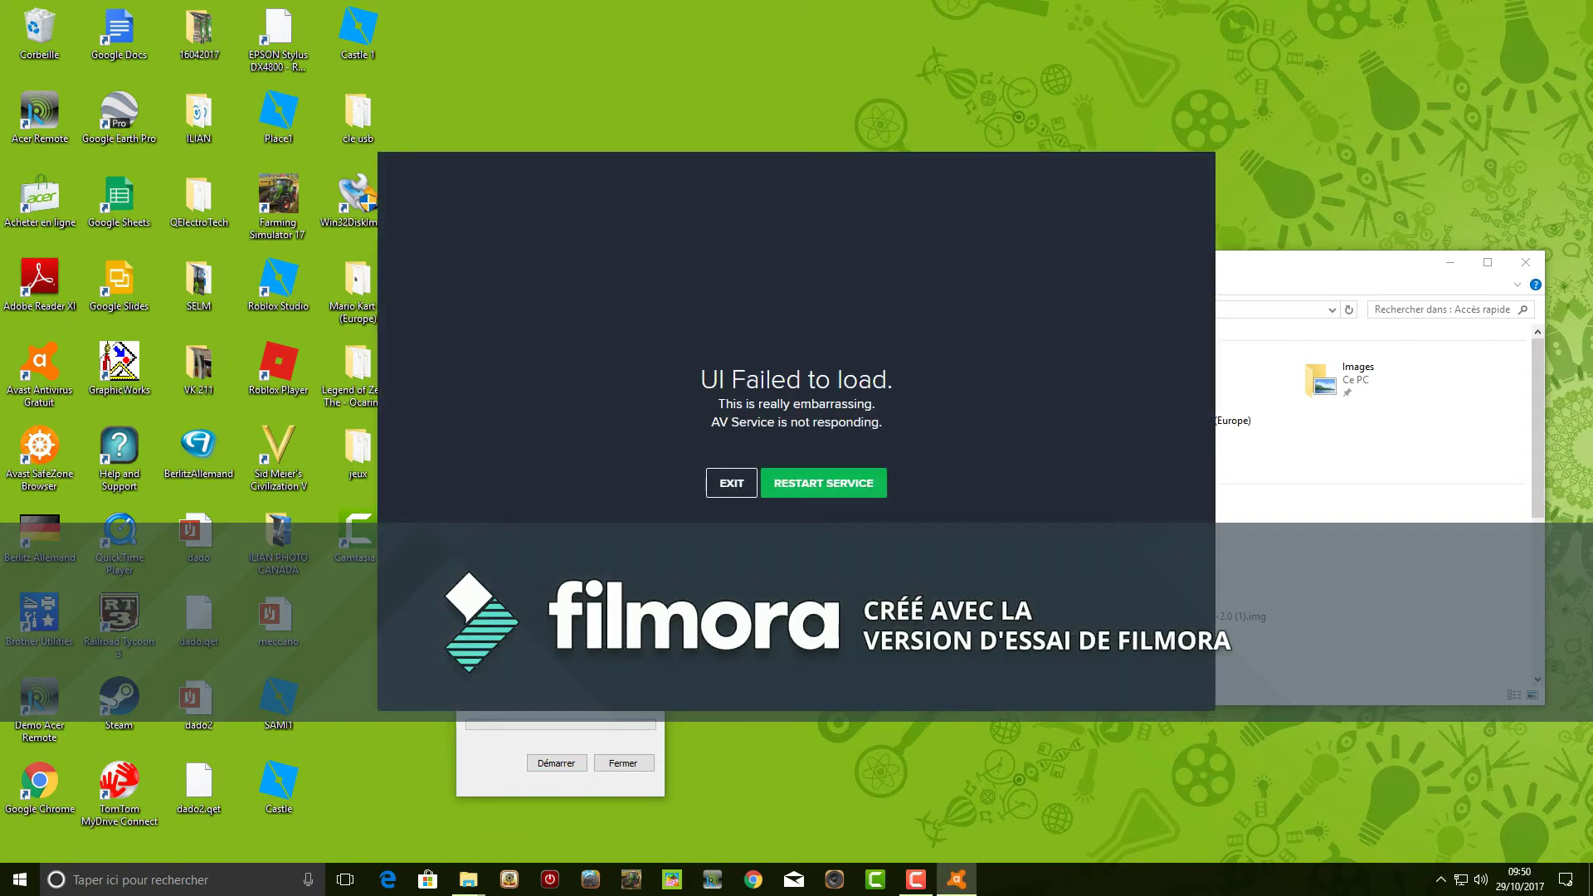
{"action": "left_click", "coordinate": [731, 483]}
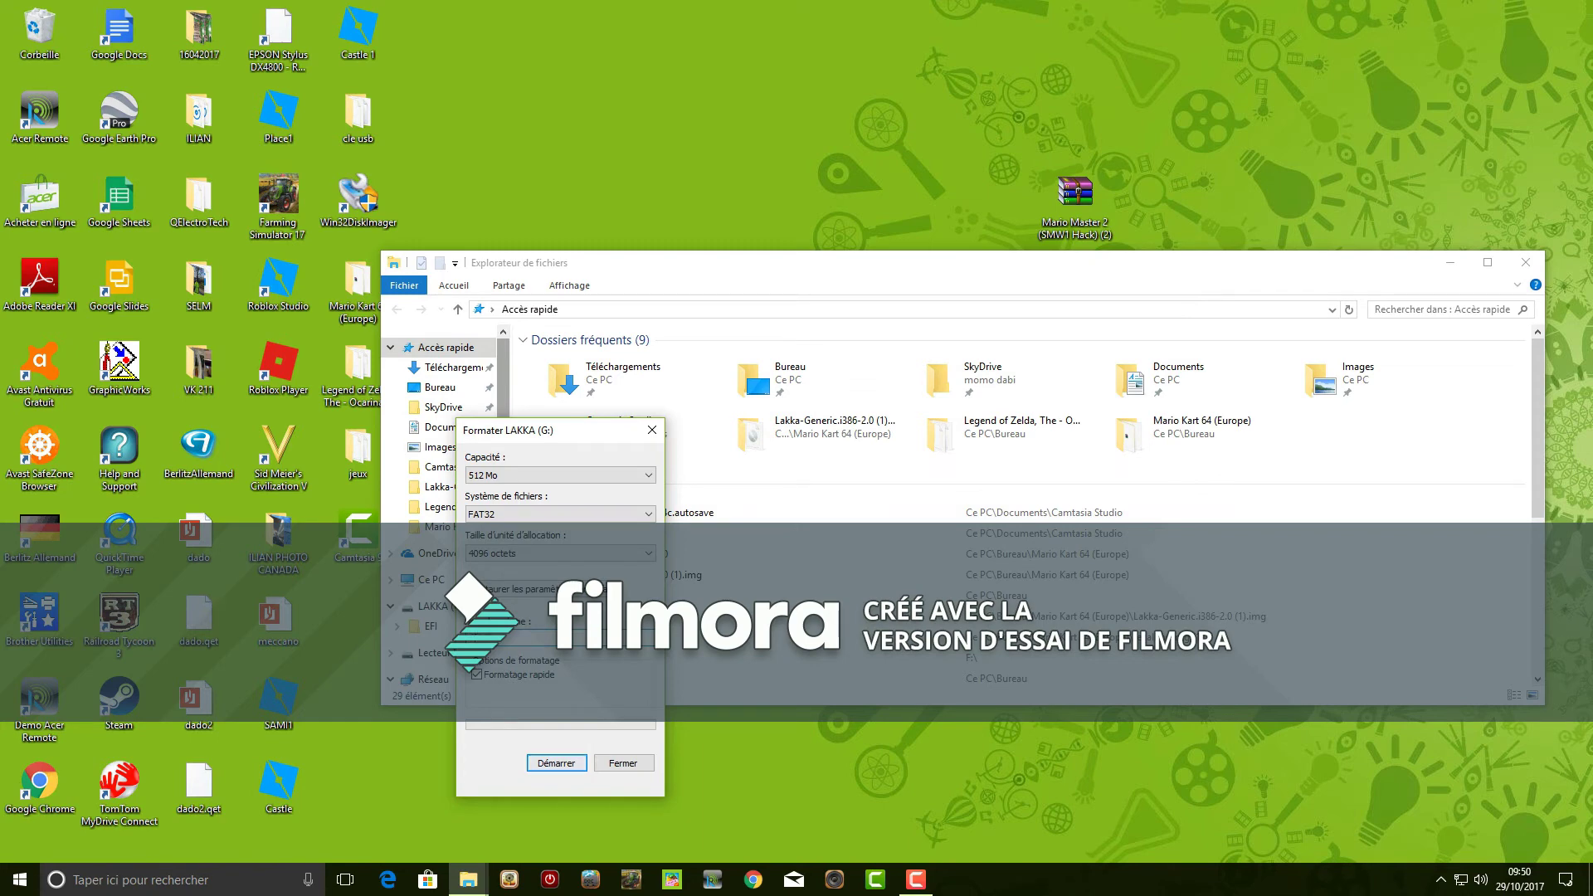
{"action": "key", "text": "Return"}
{"action": "key", "text": "Return"}
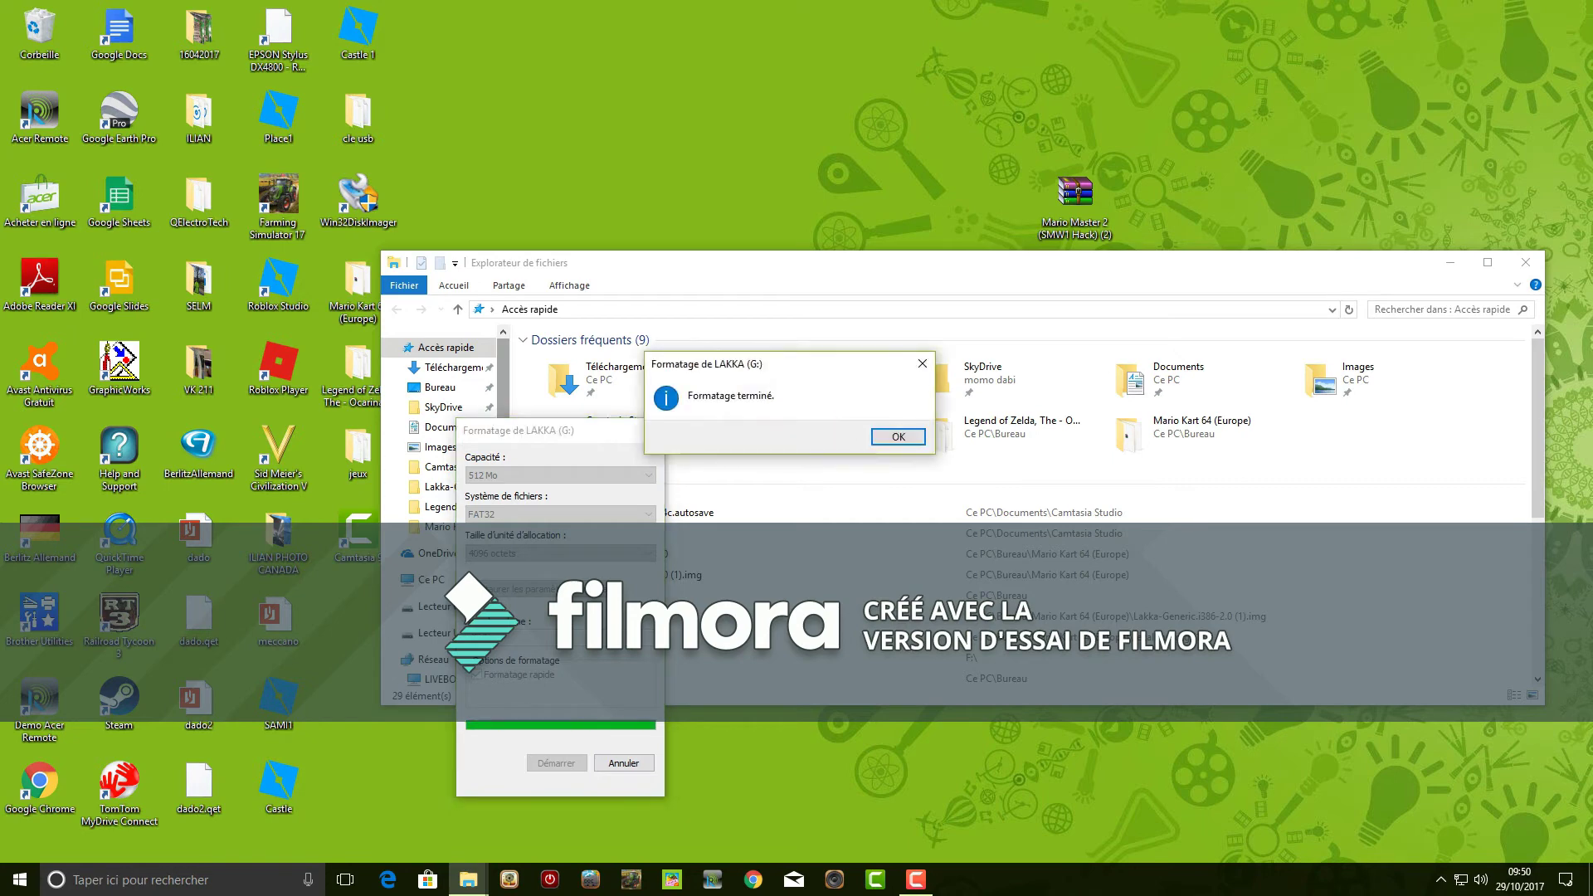
{"action": "key", "text": "Return"}
{"action": "key", "text": "Escape"}
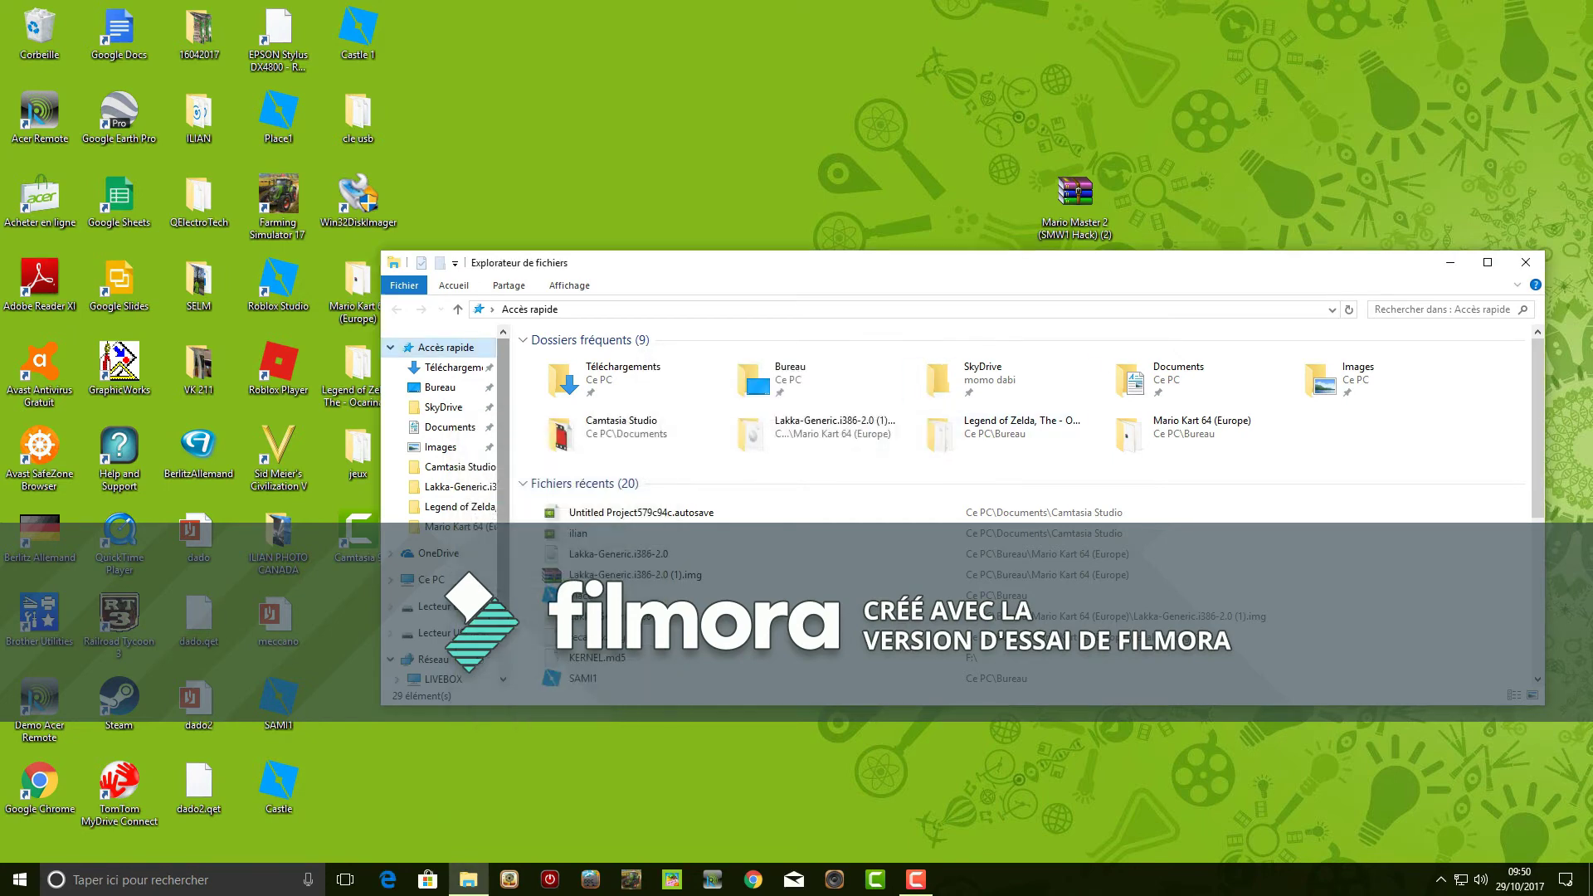
- Send a copy of Mario Master 2 (SMW1 Hack).smc from the desktop to the JEUX (G:) drive
{"action": "left_click_drag", "start_coordinate": [924, 266], "coordinate": [1406, 406]}
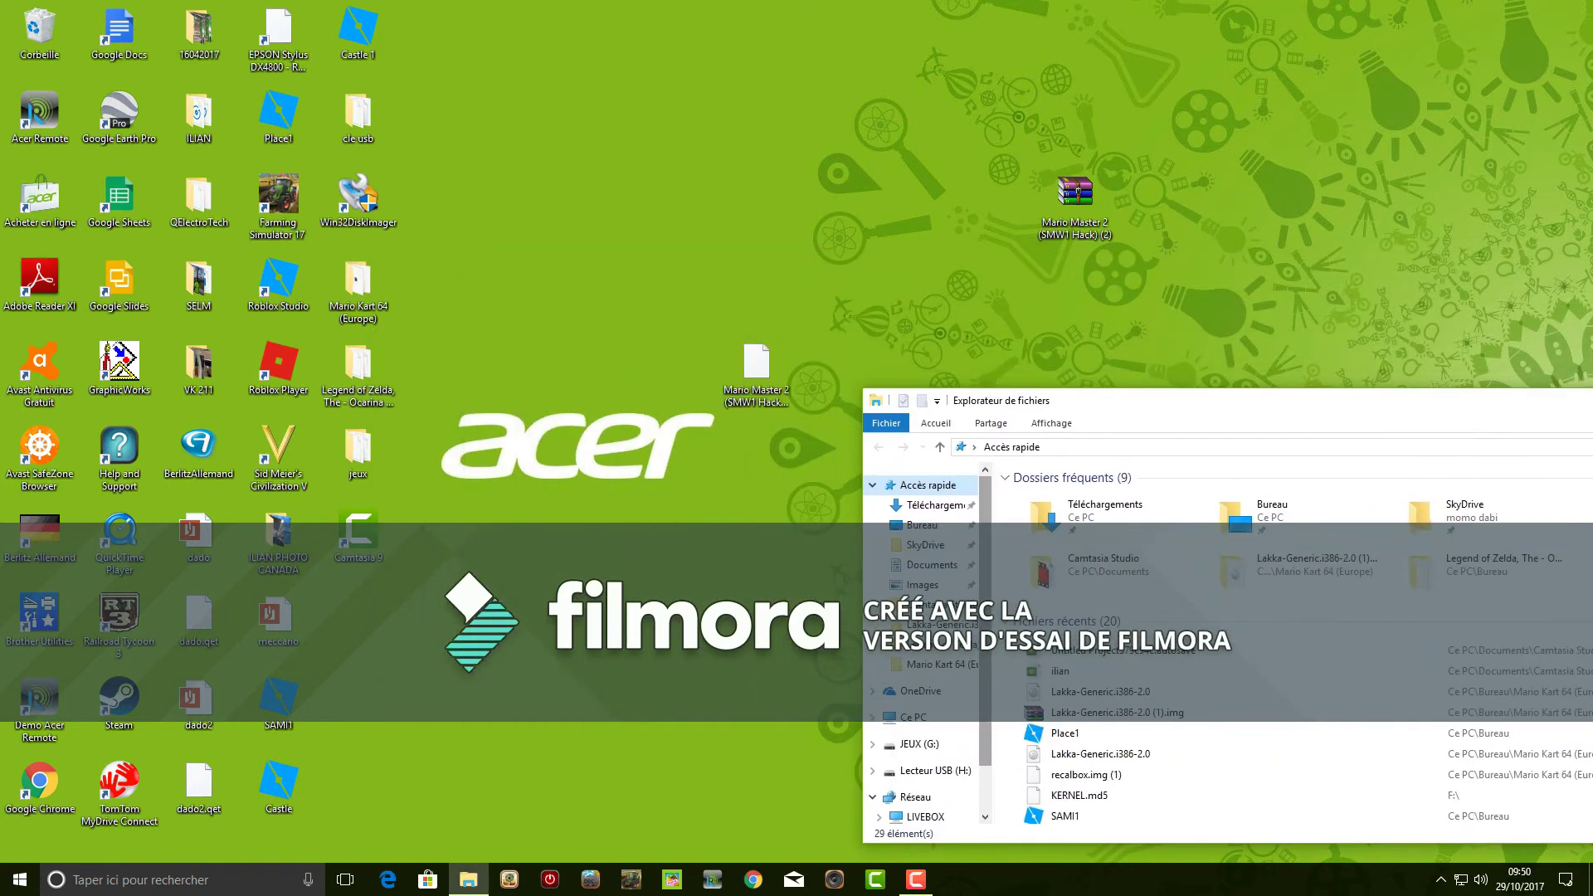
{"action": "left_click", "coordinate": [756, 369]}
{"action": "right_click", "coordinate": [764, 384]}
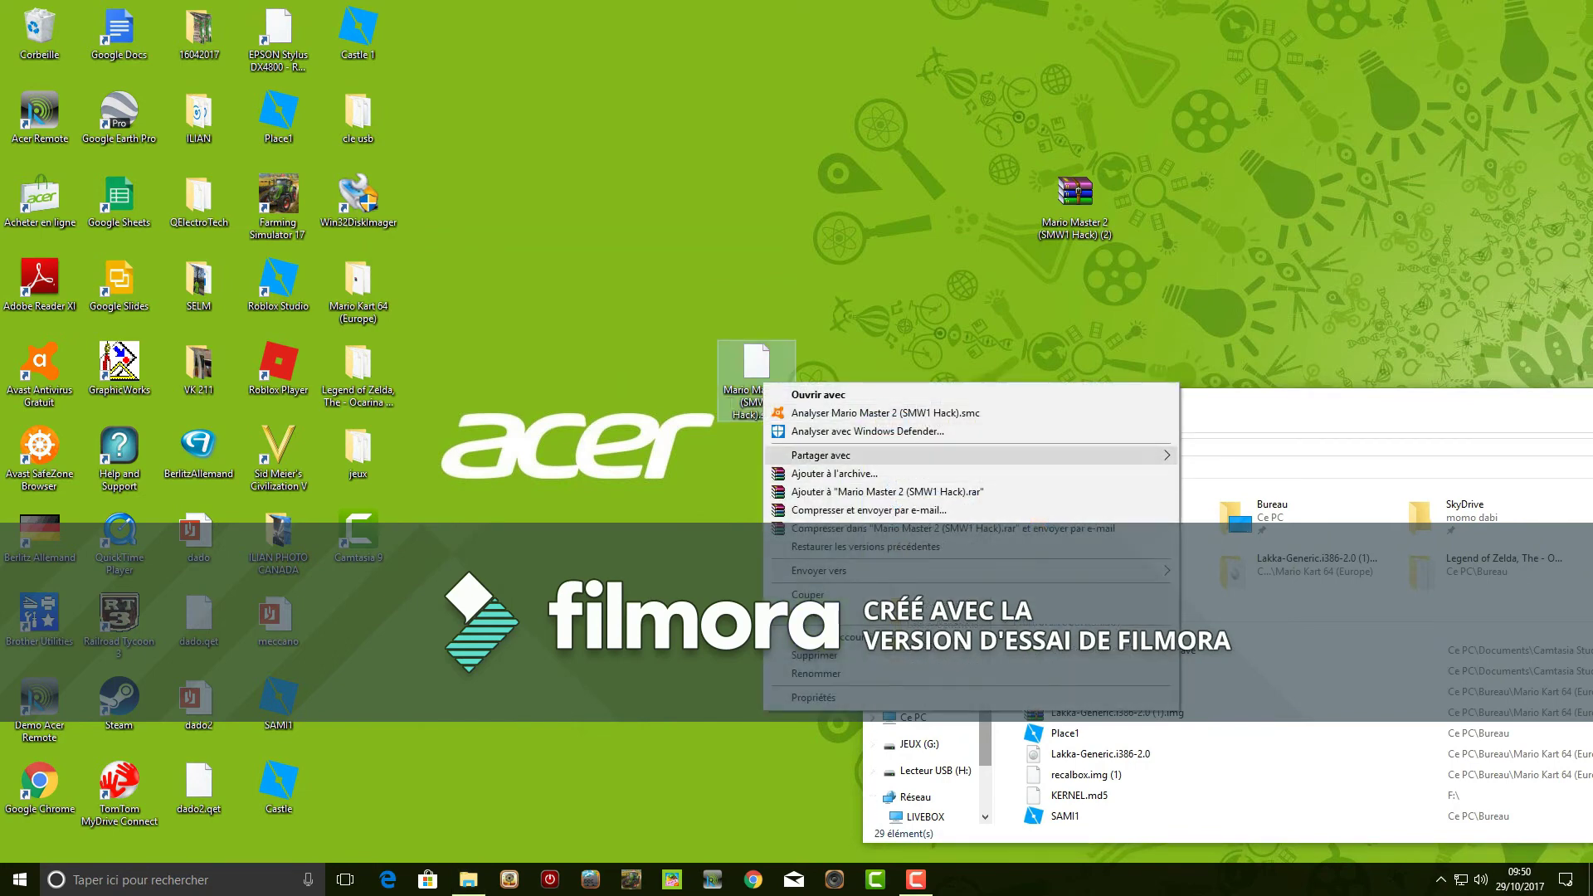
{"action": "mouse_move", "coordinate": [830, 570]}
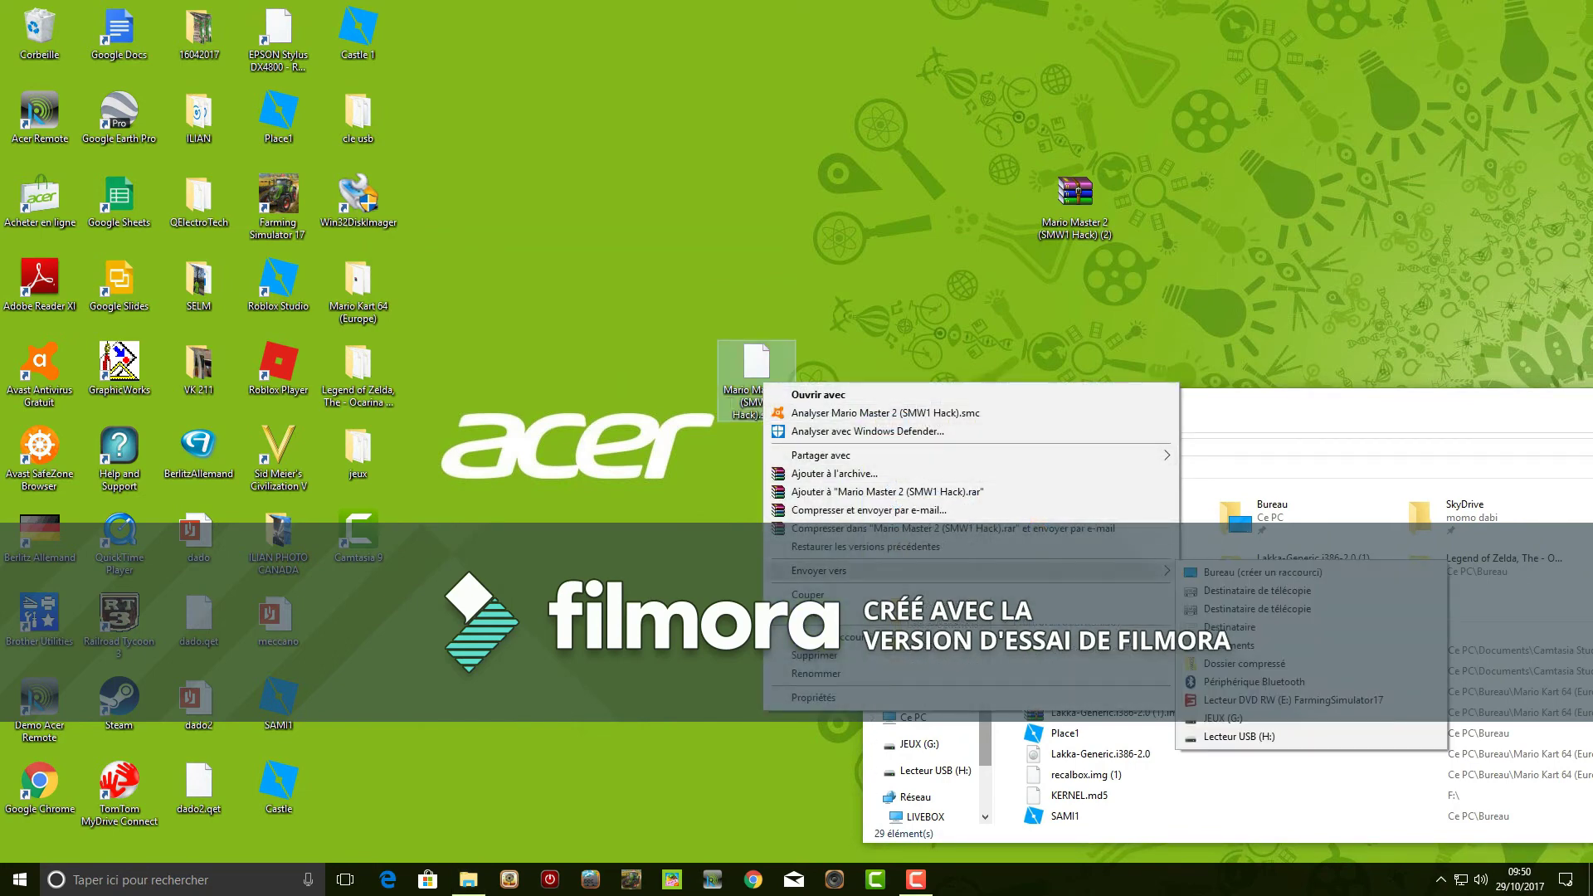
{"action": "left_click", "coordinate": [1220, 718]}
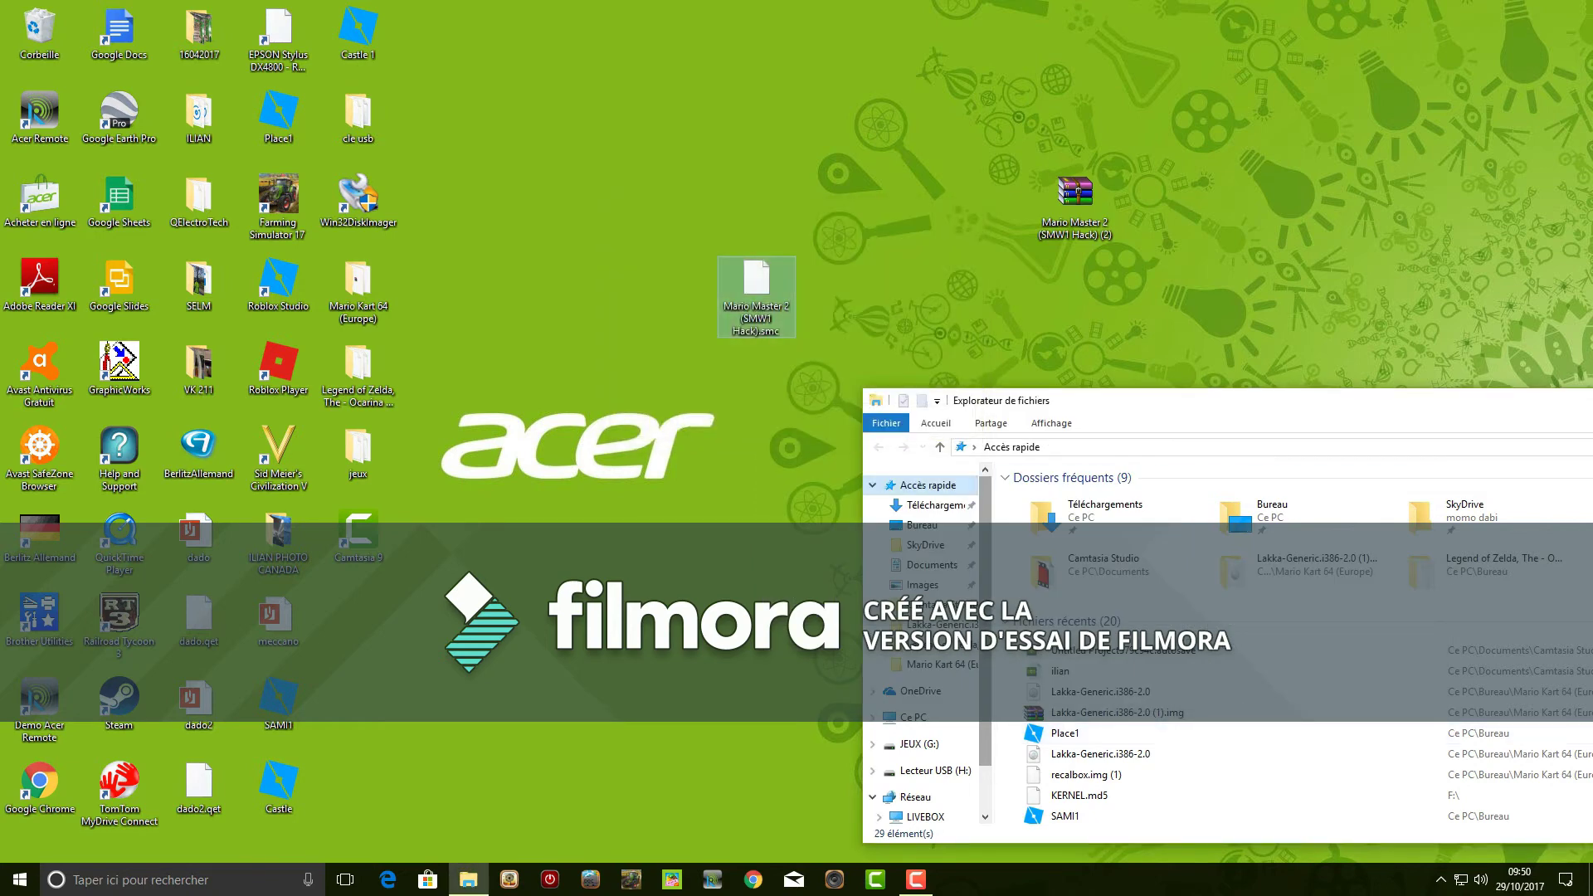
- Open the JEUX (G:) drive to check for the copied Mario Master 2 ROM file
{"action": "left_click_drag", "start_coordinate": [755, 290], "coordinate": [382, 390]}
{"action": "left_click_drag", "start_coordinate": [1329, 402], "coordinate": [822, 307]}
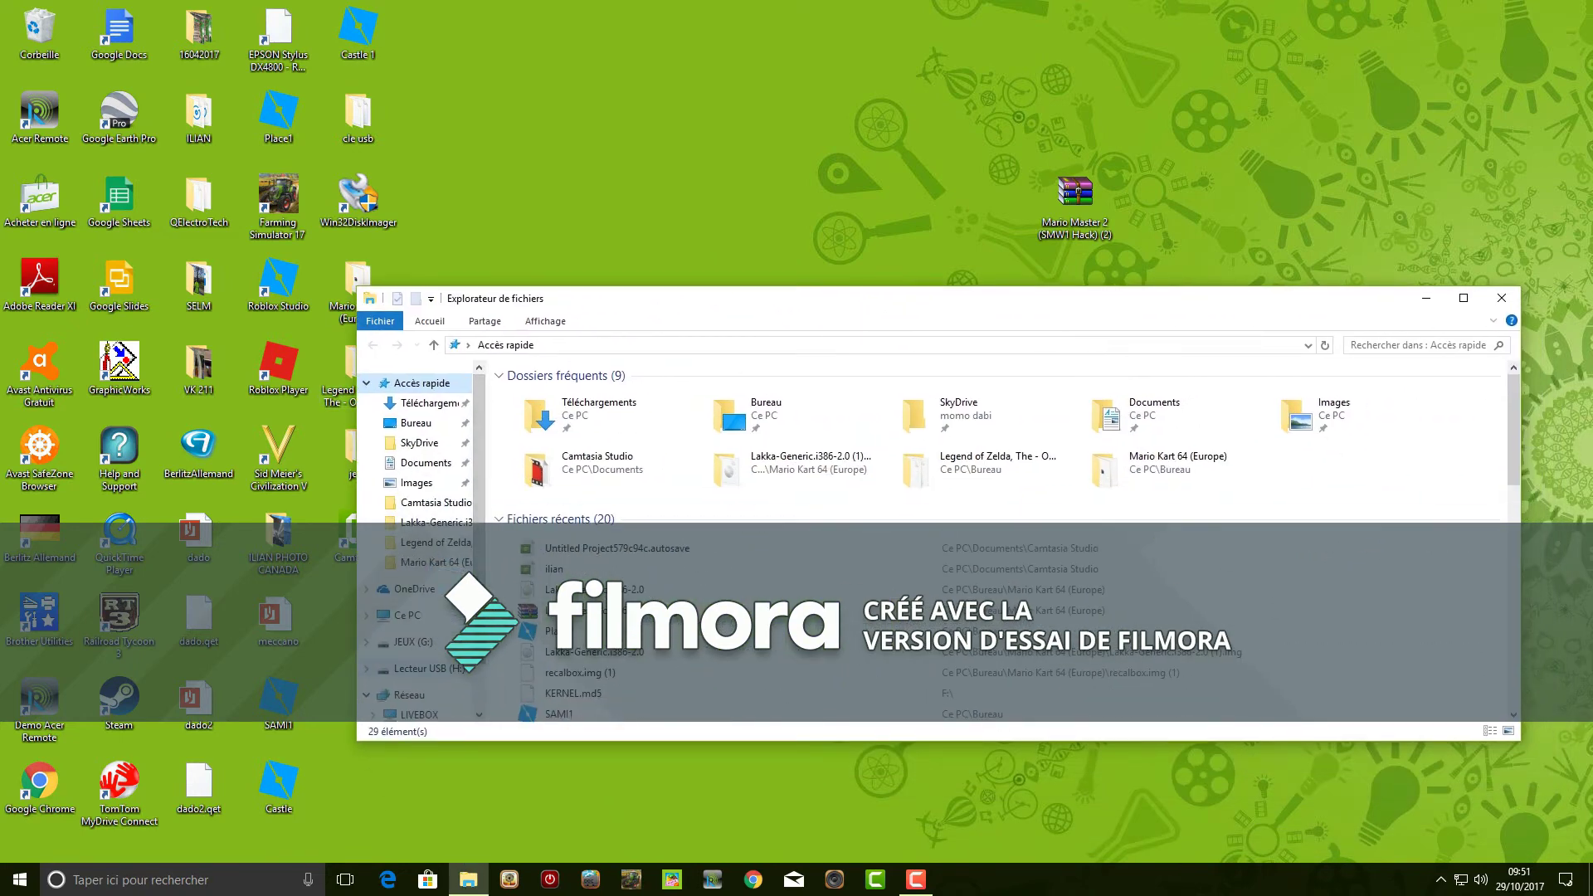
{"action": "left_click", "coordinate": [413, 641]}
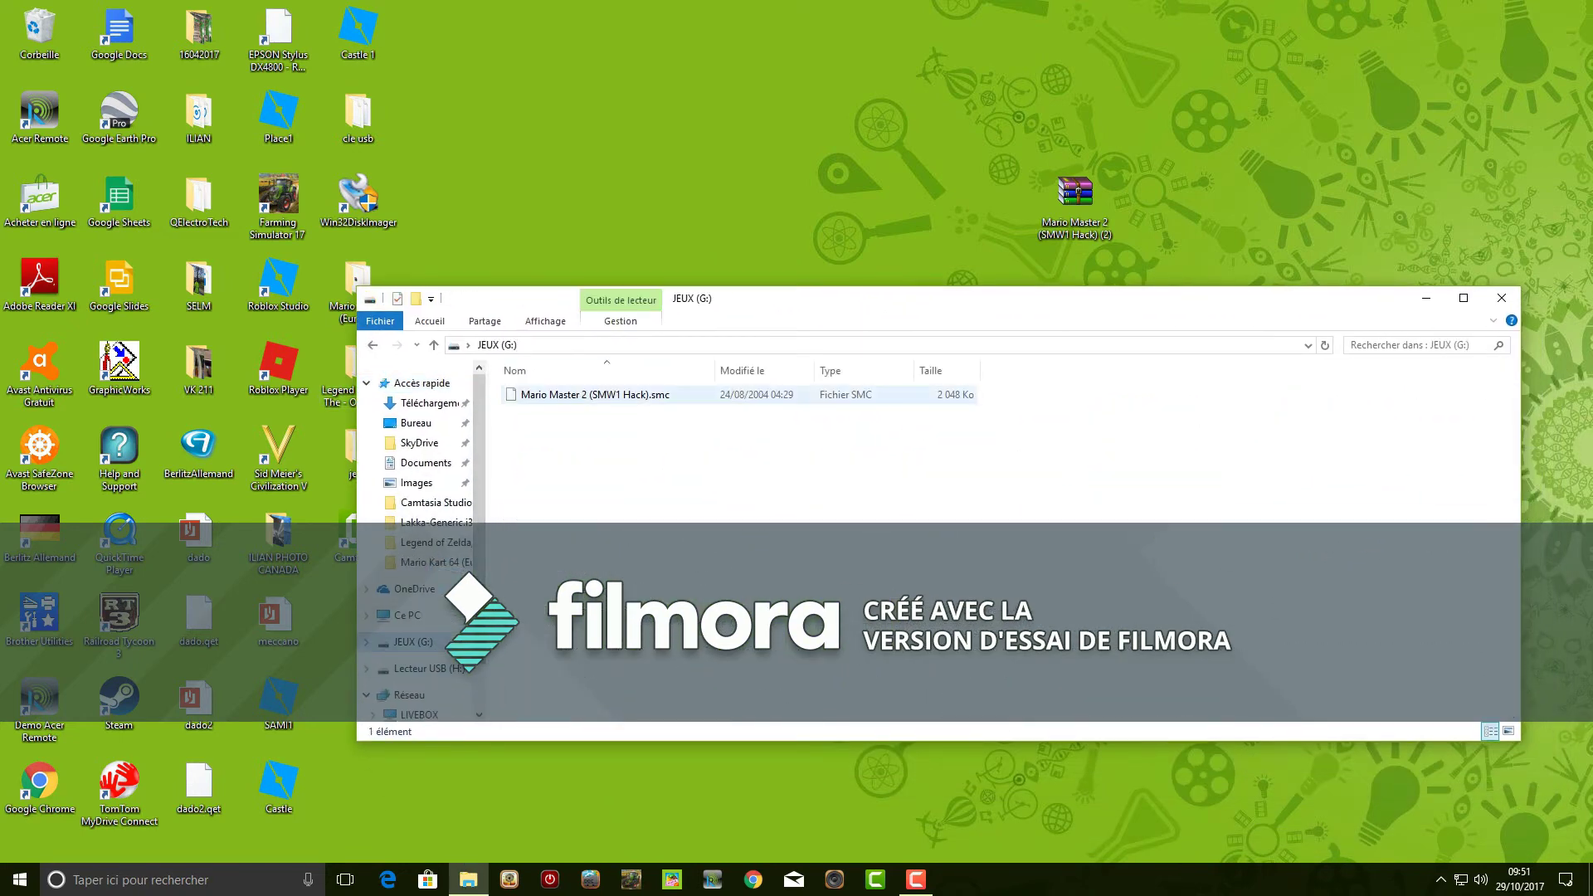